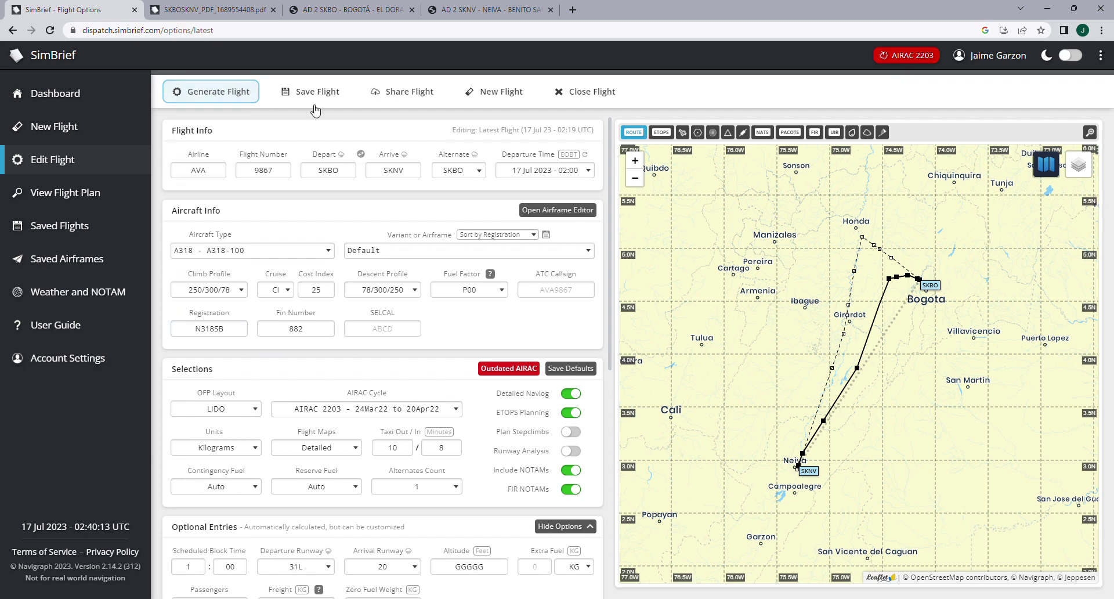
Look over the SKBO to SKNV route on the map and the flight options form, from flight info down to the route section
{"action": "scroll", "coordinate": [765, 404], "scroll_direction": "down", "scroll_amount": 1}
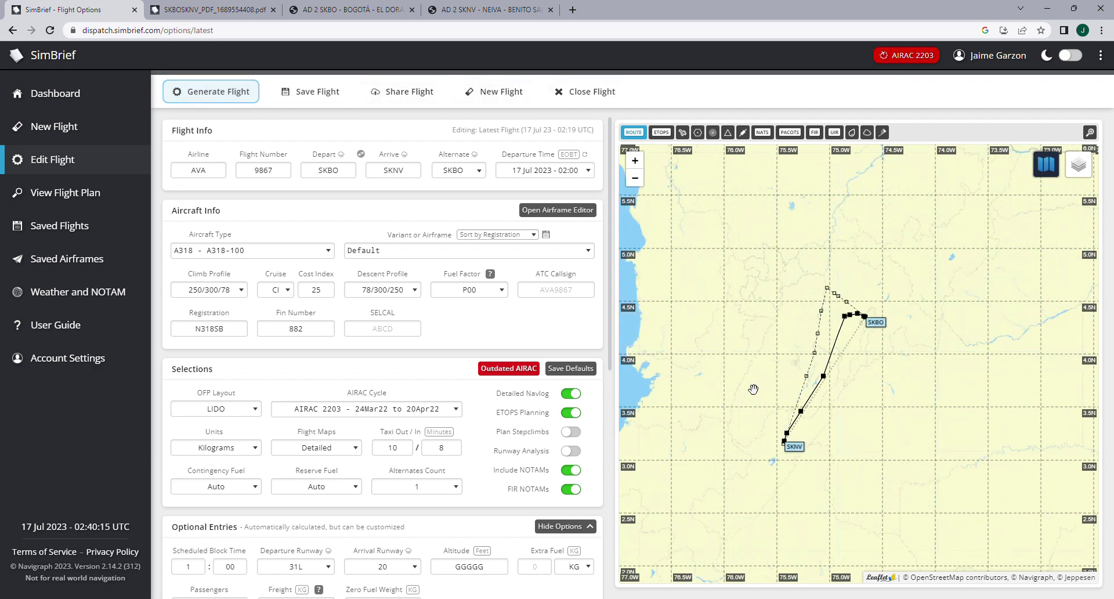
{"action": "scroll", "coordinate": [789, 376], "scroll_direction": "up", "scroll_amount": 1}
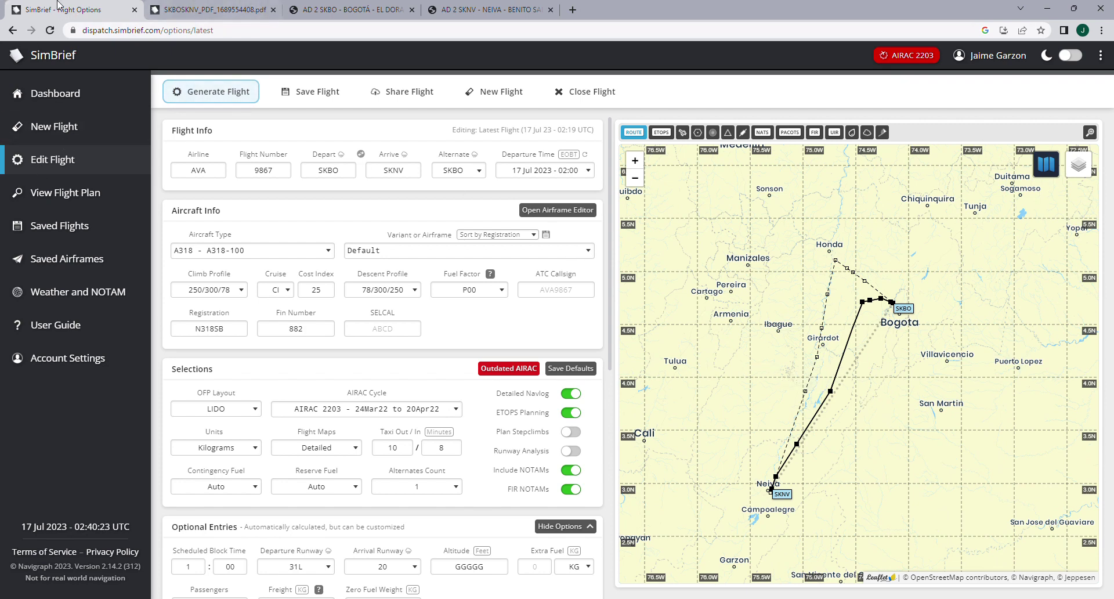
{"action": "left_click", "coordinate": [261, 177]}
{"action": "left_click", "coordinate": [314, 165]}
{"action": "left_click_drag", "start_coordinate": [144, 30], "coordinate": [123, 33]}
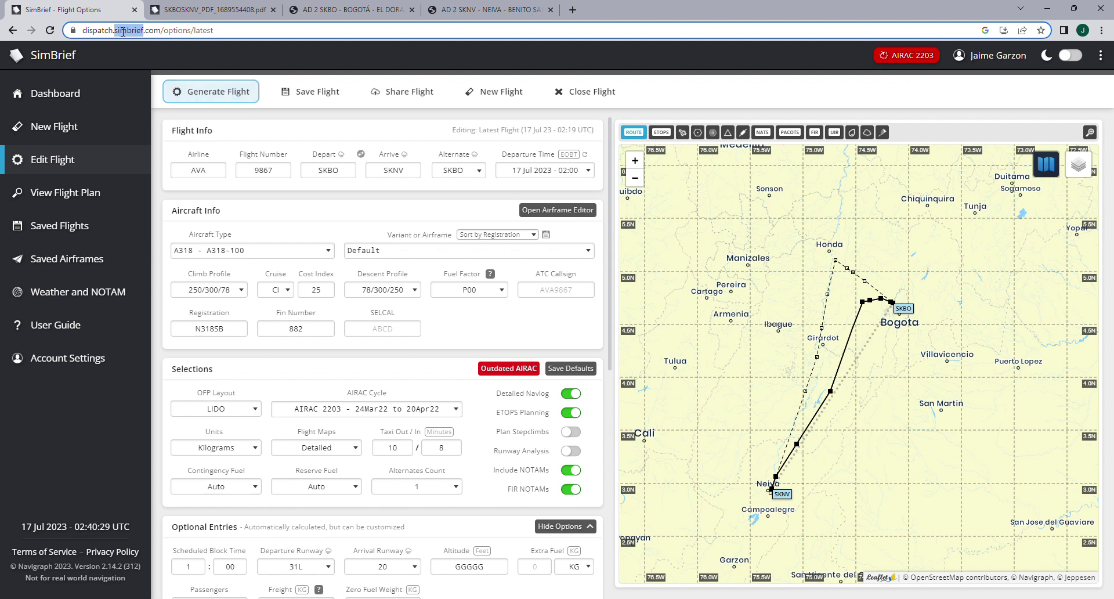
{"action": "double_click", "coordinate": [122, 33]}
{"action": "left_click", "coordinate": [252, 32]}
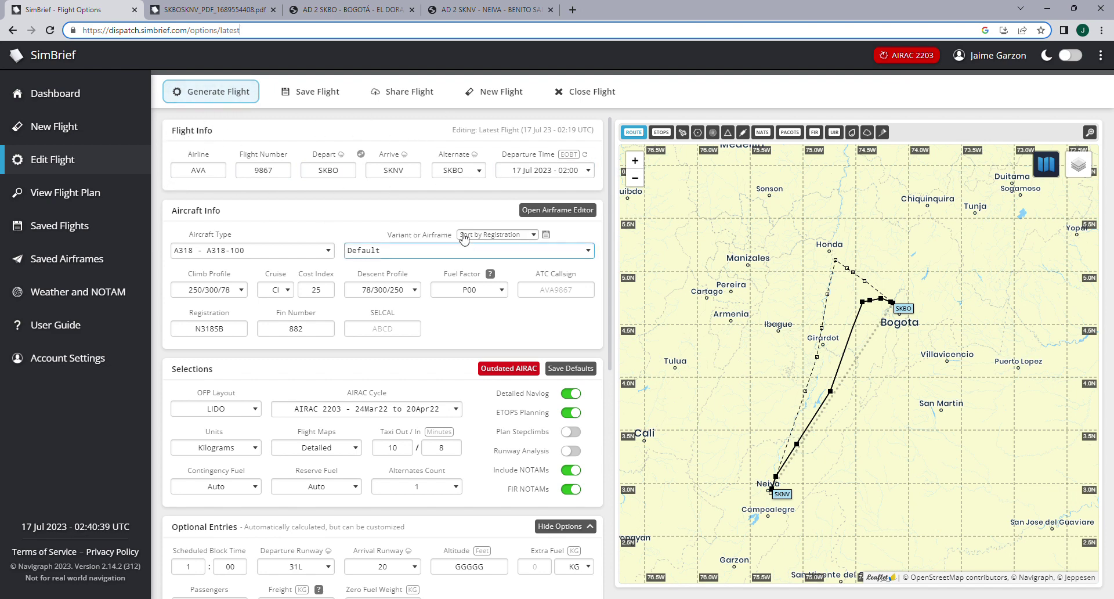
{"action": "scroll", "coordinate": [452, 238], "scroll_direction": "down", "scroll_amount": 4}
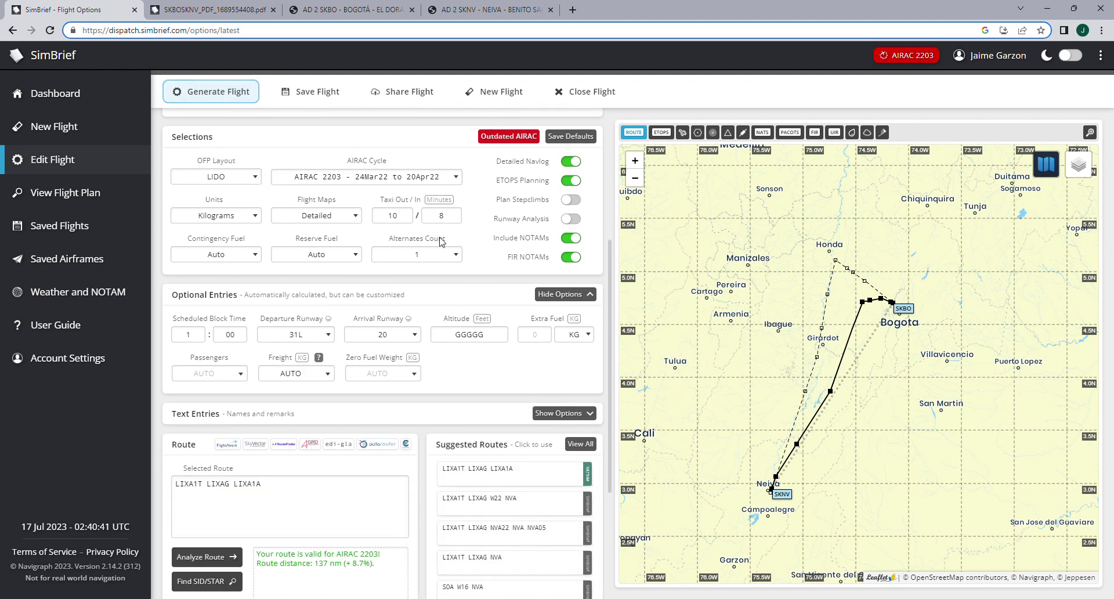
{"action": "scroll", "coordinate": [441, 242], "scroll_direction": "down", "scroll_amount": 2}
{"action": "scroll", "coordinate": [443, 237], "scroll_direction": "up", "scroll_amount": 5}
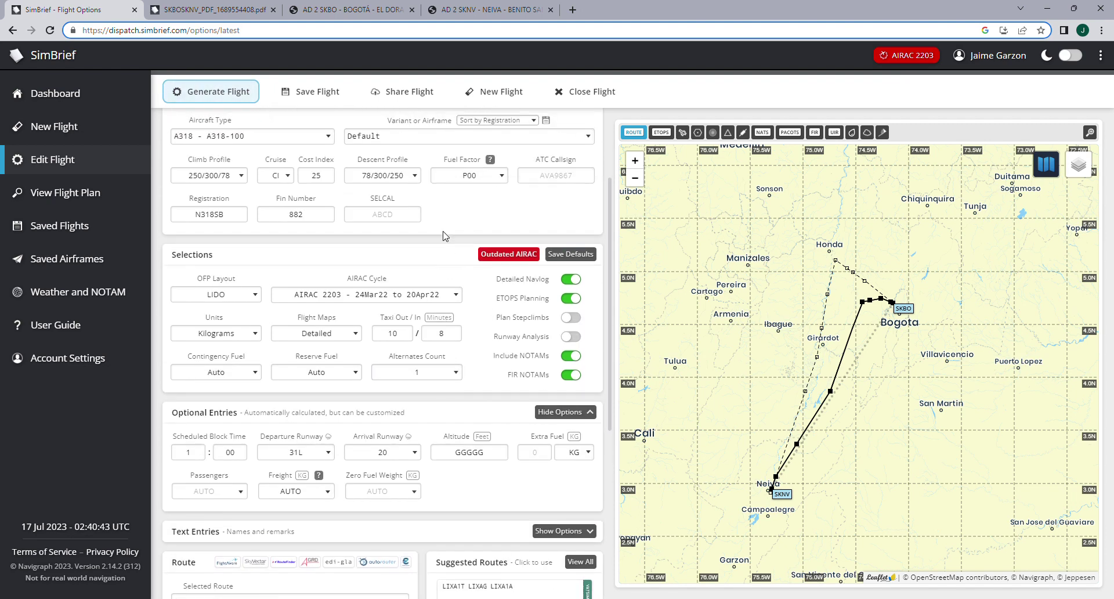
{"action": "scroll", "coordinate": [445, 236], "scroll_direction": "up", "scroll_amount": 2}
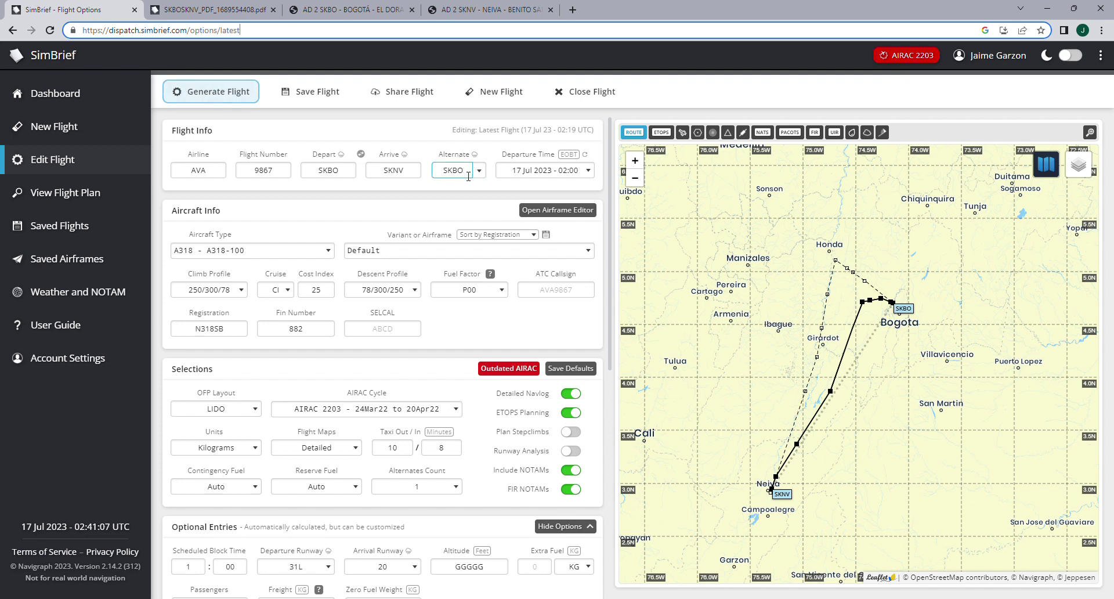
View the departure time calendar and read the help text for the EOBT field
{"action": "left_click", "coordinate": [547, 179]}
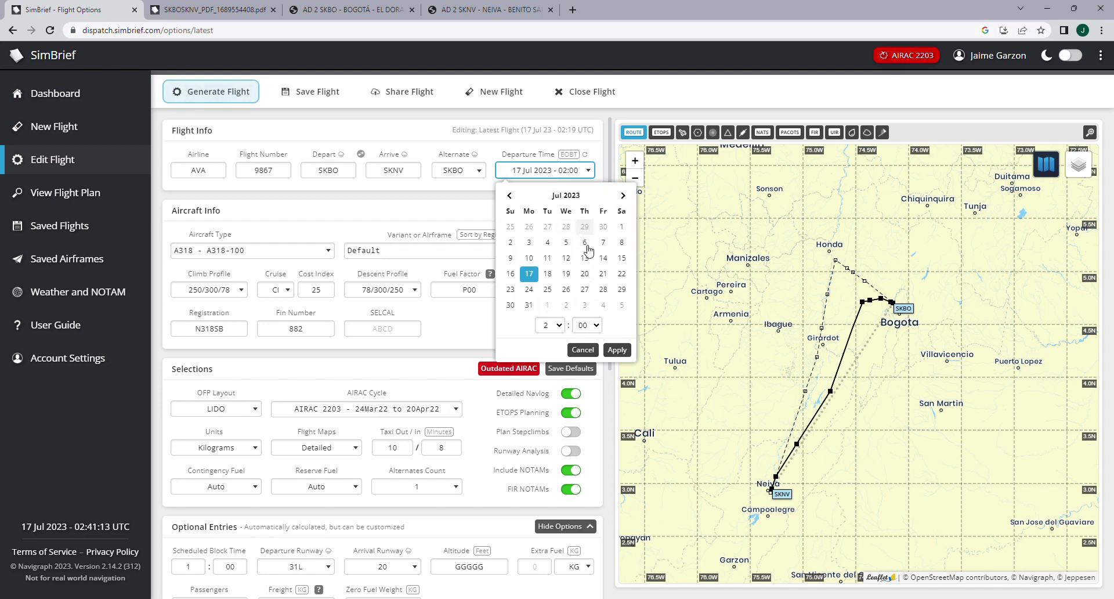
{"action": "left_click", "coordinate": [568, 154]}
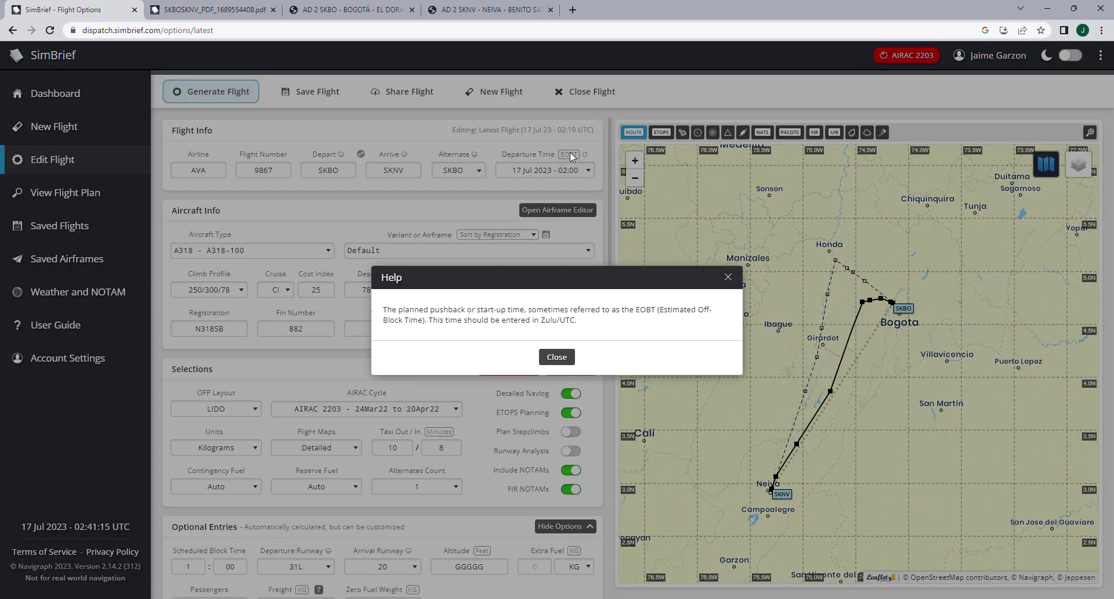
{"action": "left_click", "coordinate": [728, 277]}
{"action": "scroll", "coordinate": [343, 247], "scroll_direction": "down", "scroll_amount": 1}
{"action": "scroll", "coordinate": [343, 247], "scroll_direction": "up", "scroll_amount": 1}
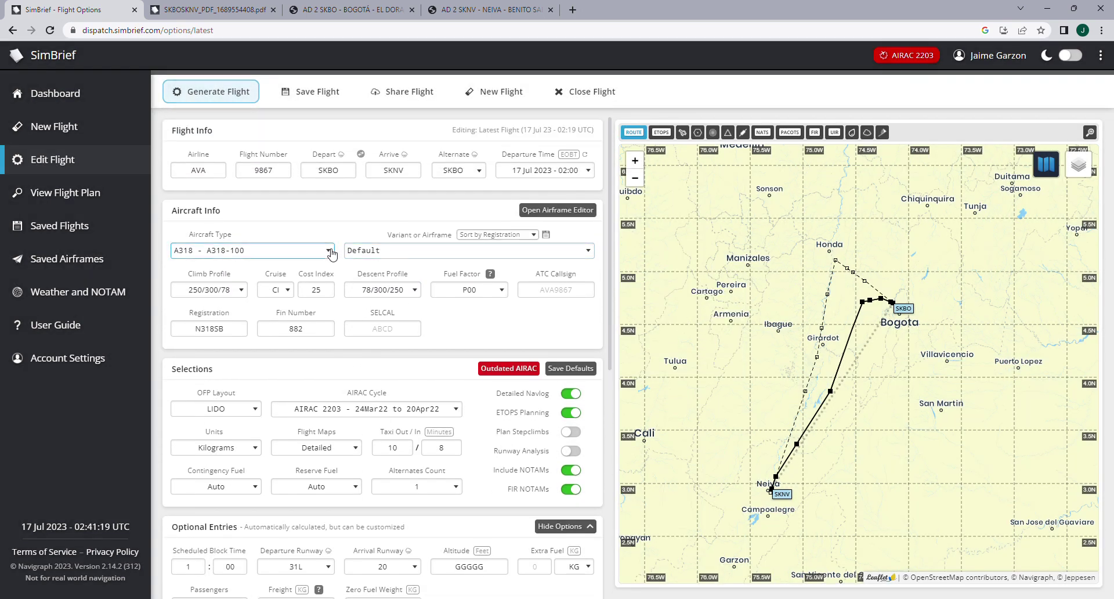
Review the aircraft info with its cost index, the planning selections, and the runway and altitude entries of the flight
{"action": "scroll", "coordinate": [332, 255], "scroll_direction": "down", "scroll_amount": 1}
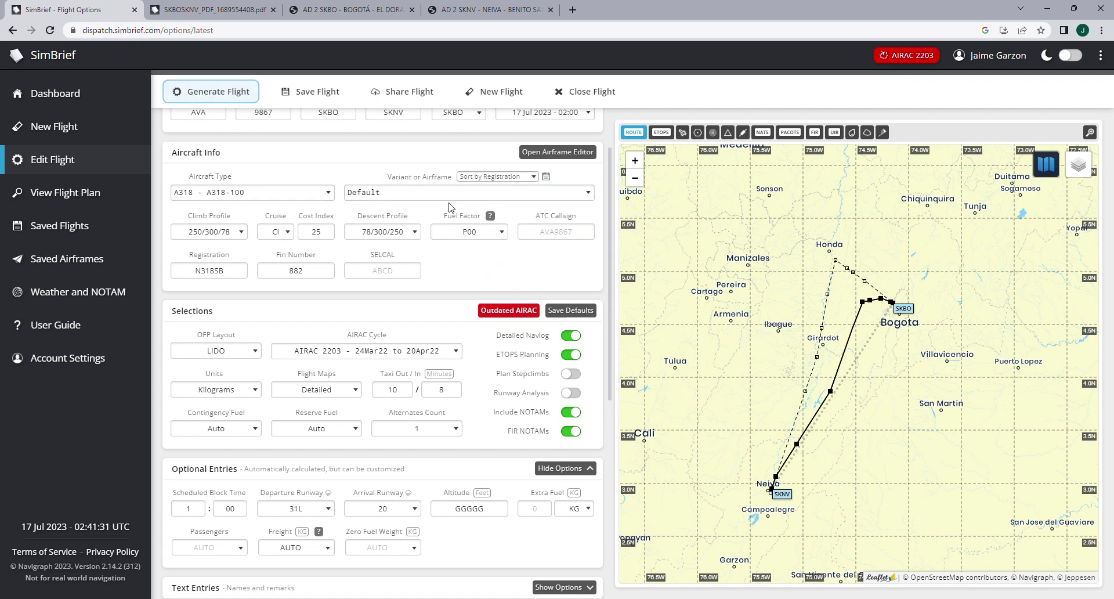
{"action": "left_click", "coordinate": [310, 235]}
{"action": "double_click", "coordinate": [314, 235]}
{"action": "left_click", "coordinate": [454, 255]}
{"action": "left_click", "coordinate": [390, 274]}
{"action": "left_click", "coordinate": [444, 279]}
{"action": "scroll", "coordinate": [490, 270], "scroll_direction": "down", "scroll_amount": 4}
{"action": "scroll", "coordinate": [487, 264], "scroll_direction": "up", "scroll_amount": 3}
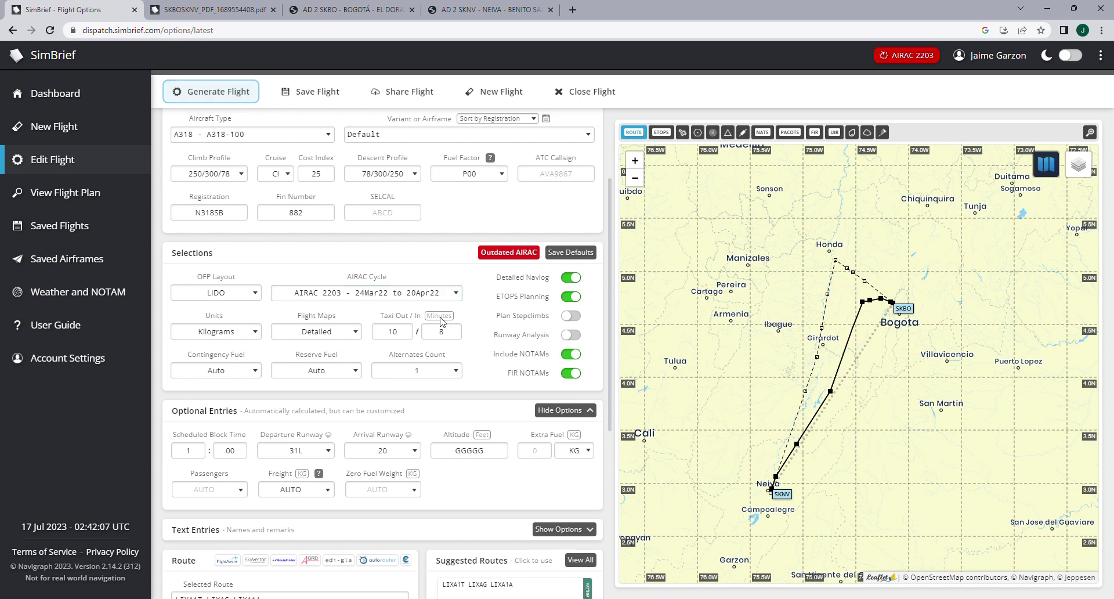
{"action": "scroll", "coordinate": [497, 381], "scroll_direction": "down", "scroll_amount": 1}
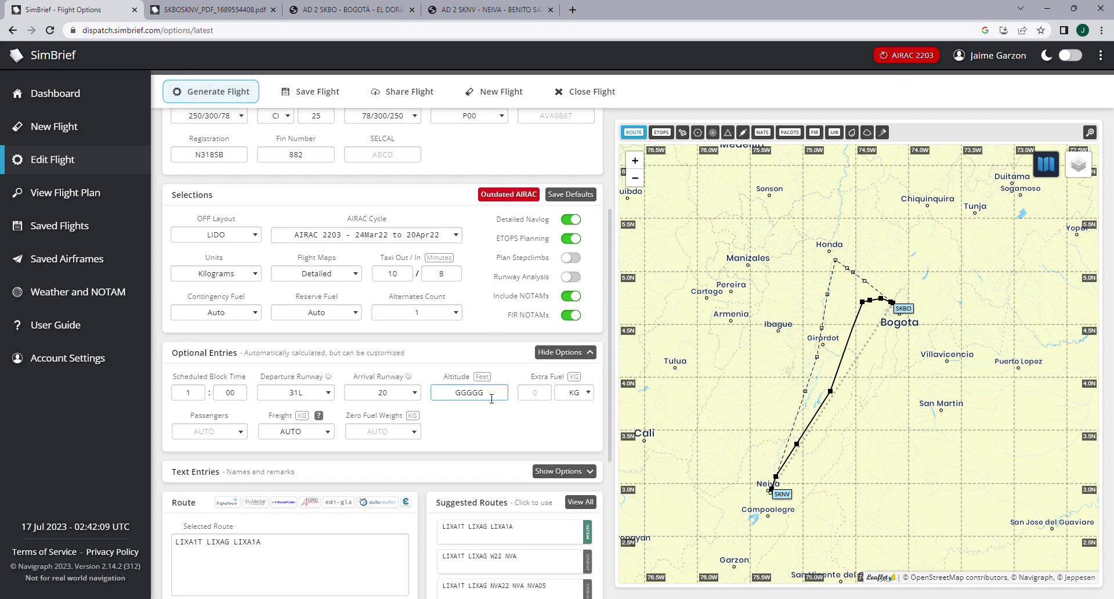
{"action": "scroll", "coordinate": [482, 400], "scroll_direction": "down", "scroll_amount": 1}
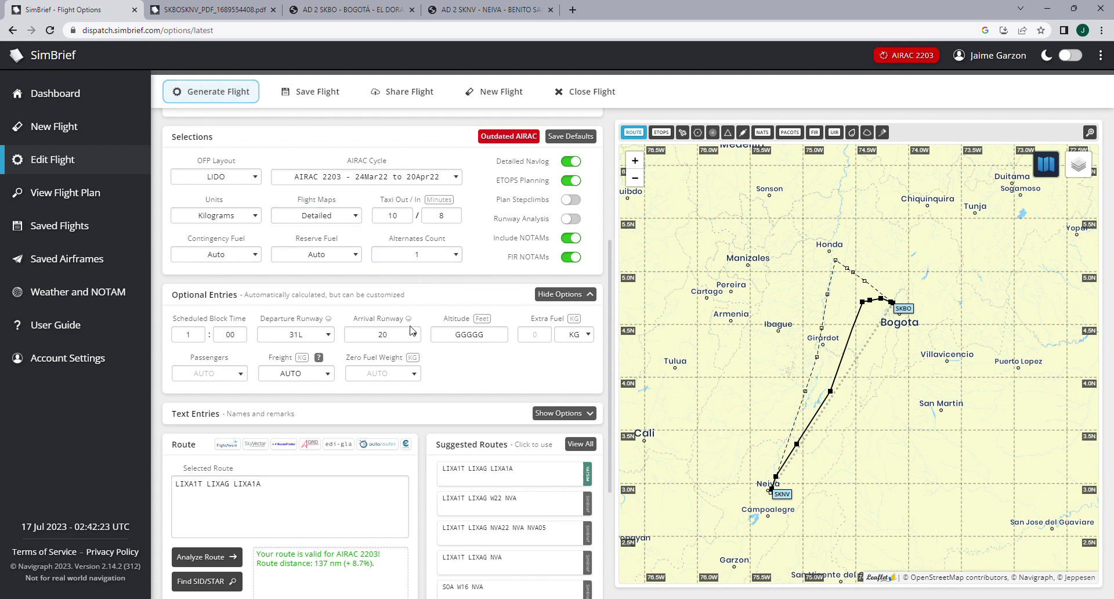
{"action": "scroll", "coordinate": [406, 348], "scroll_direction": "down", "scroll_amount": 1}
{"action": "scroll", "coordinate": [475, 334], "scroll_direction": "up", "scroll_amount": 2}
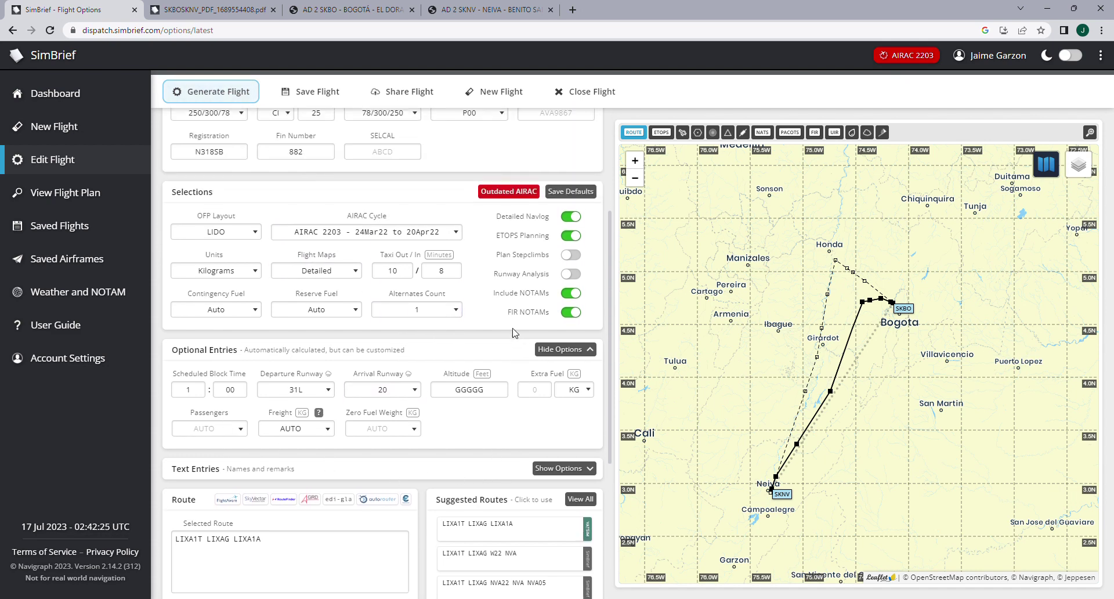
{"action": "scroll", "coordinate": [512, 333], "scroll_direction": "up", "scroll_amount": 3}
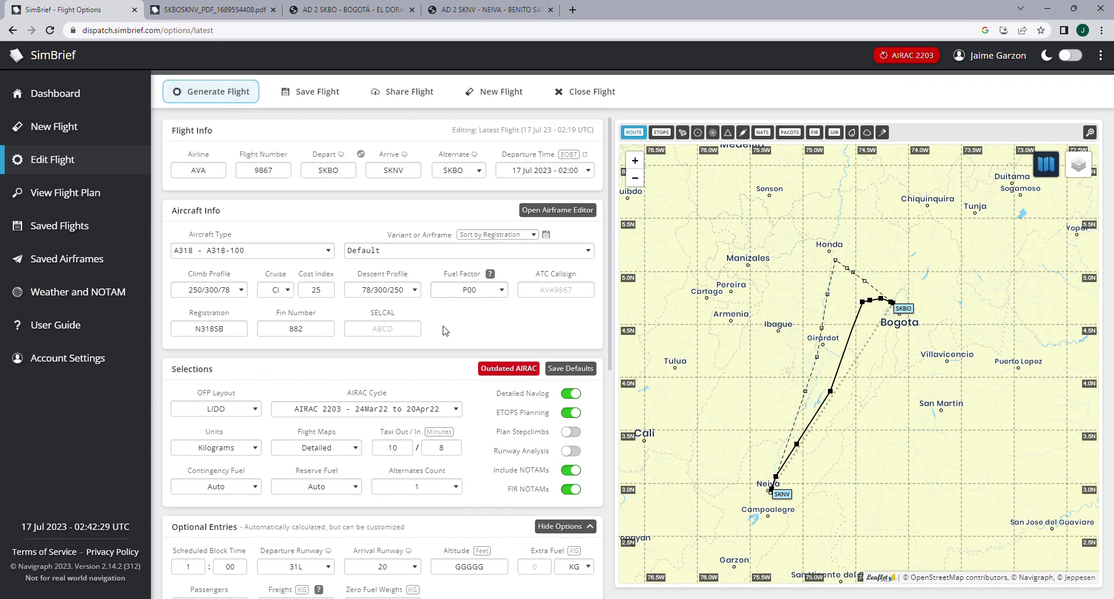
{"action": "scroll", "coordinate": [444, 330], "scroll_direction": "down", "scroll_amount": 2}
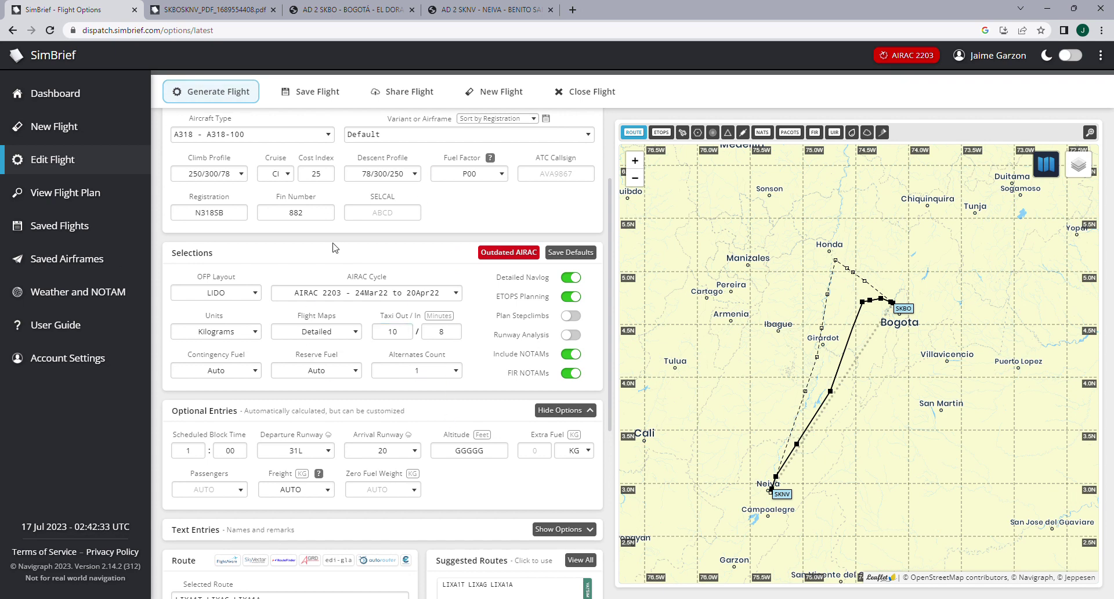
{"action": "scroll", "coordinate": [372, 382], "scroll_direction": "down", "scroll_amount": 2}
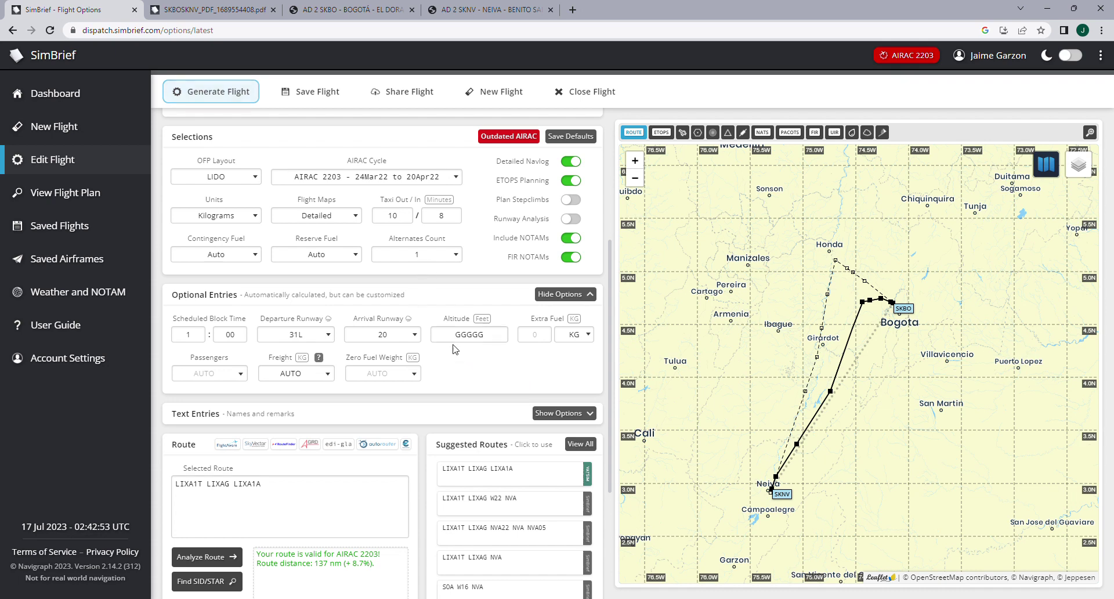
Set the flight's altitude to 21000 feet in the optional entries
{"action": "left_click", "coordinate": [484, 338]}
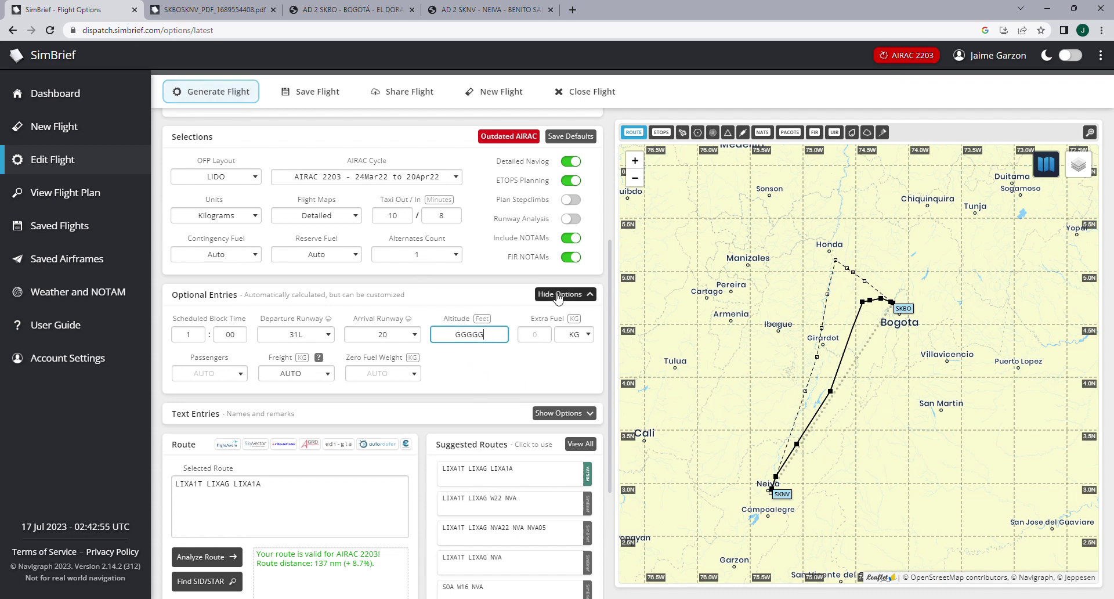
{"action": "key", "text": "BackSpace"}
{"action": "key", "text": "BackSpace"}
{"action": "key", "text": "BackSpace"}
{"action": "key", "text": "BackSpace"}
{"action": "key", "text": "BackSpace"}
{"action": "type", "text": "21000"}
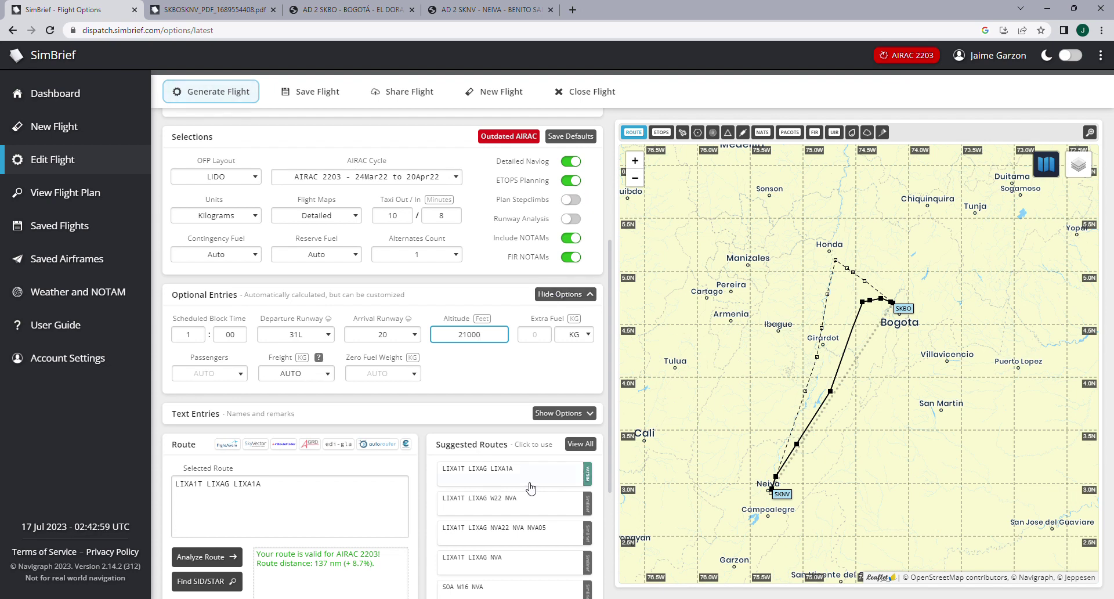
{"action": "left_click", "coordinate": [531, 487]}
Examine the selected route LIXA1T LIXAG LIXA1A against the suggested routes and the map
{"action": "scroll", "coordinate": [406, 411], "scroll_direction": "down", "scroll_amount": 2}
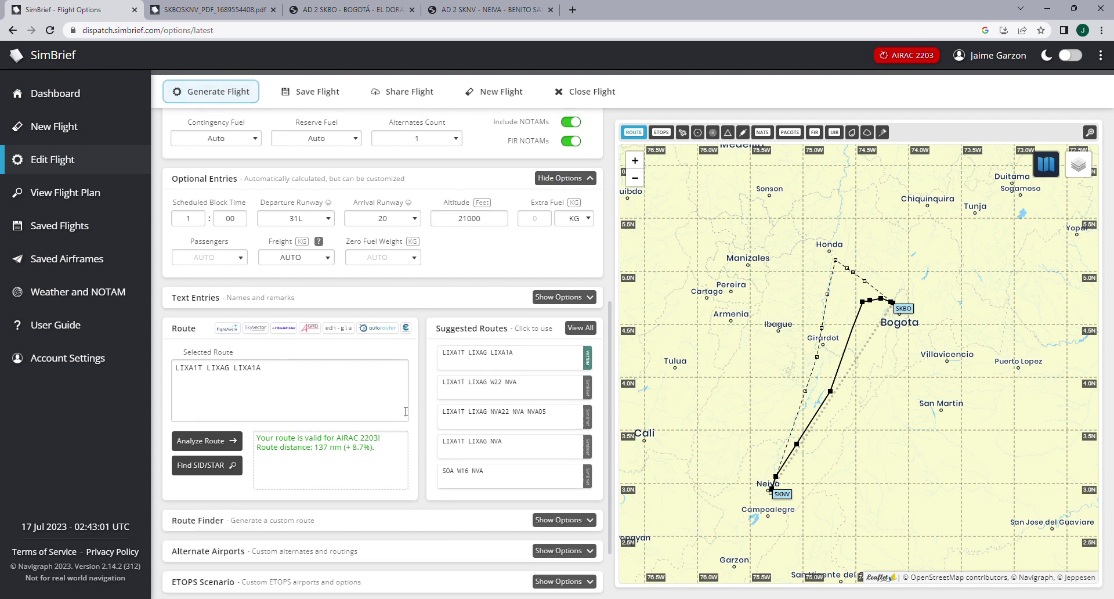
{"action": "scroll", "coordinate": [405, 412], "scroll_direction": "up", "scroll_amount": 6}
{"action": "scroll", "coordinate": [531, 472], "scroll_direction": "down", "scroll_amount": 1}
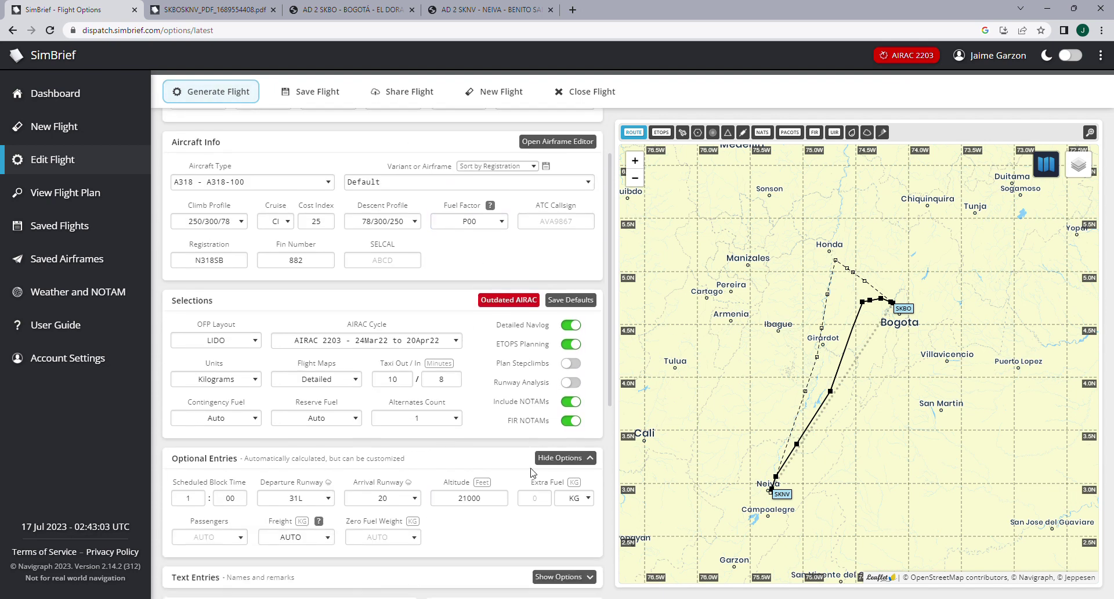
{"action": "scroll", "coordinate": [531, 472], "scroll_direction": "down", "scroll_amount": 6}
{"action": "left_click", "coordinate": [282, 330]}
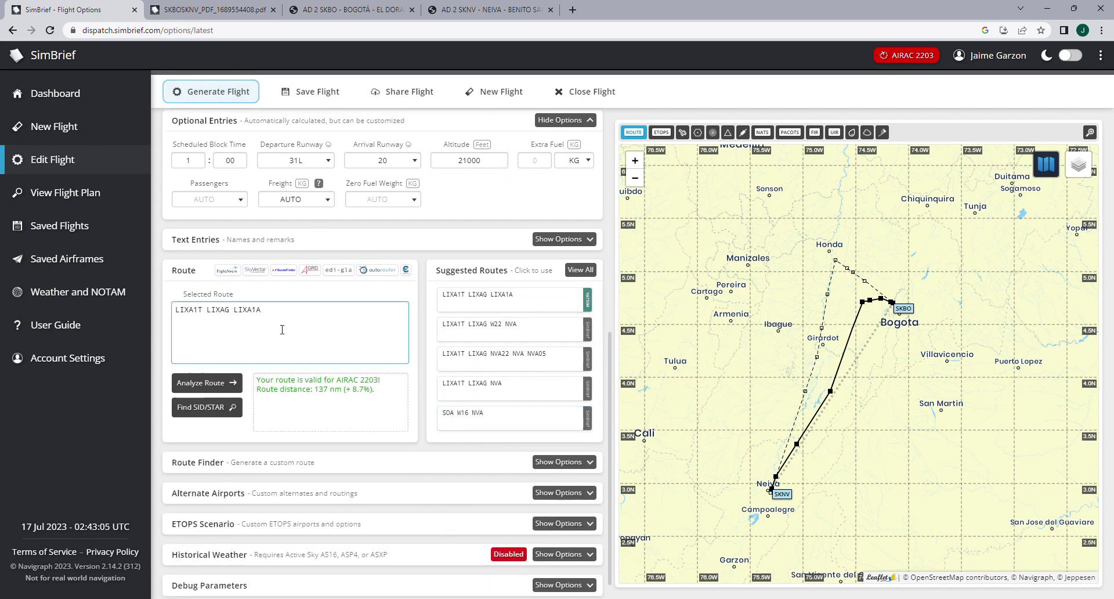
{"action": "left_click_drag", "start_coordinate": [269, 312], "coordinate": [169, 311]}
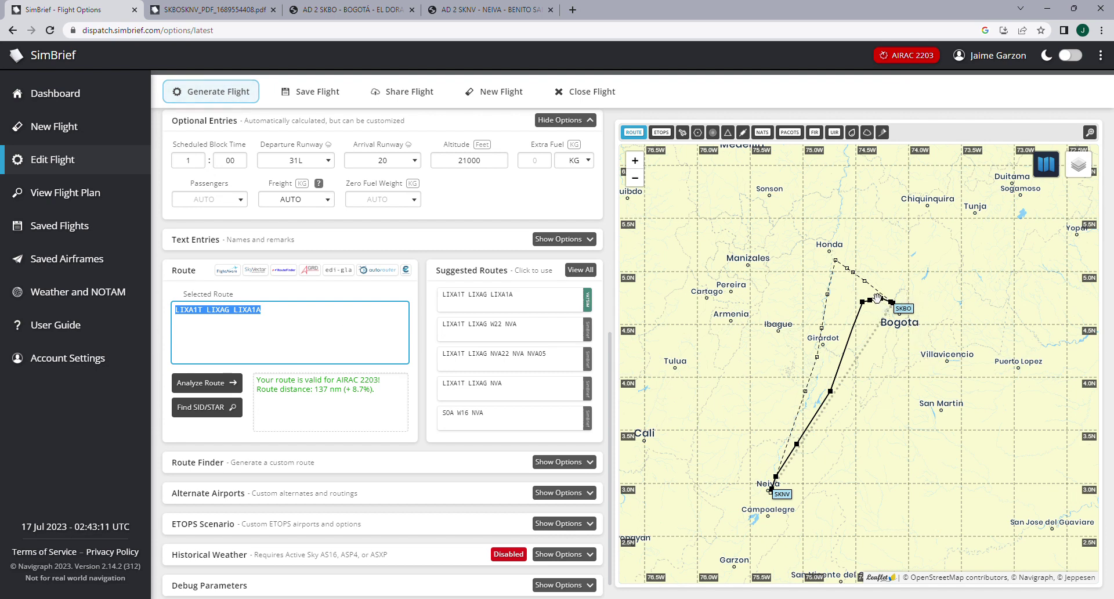
{"action": "left_click", "coordinate": [206, 325]}
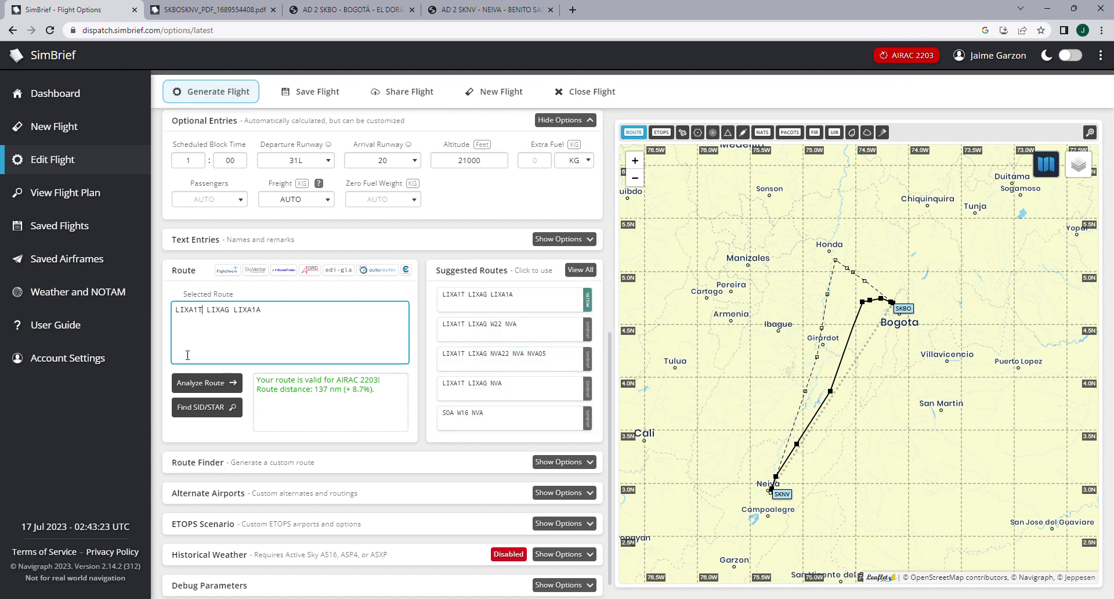
{"action": "left_click_drag", "start_coordinate": [347, 346], "coordinate": [135, 311]}
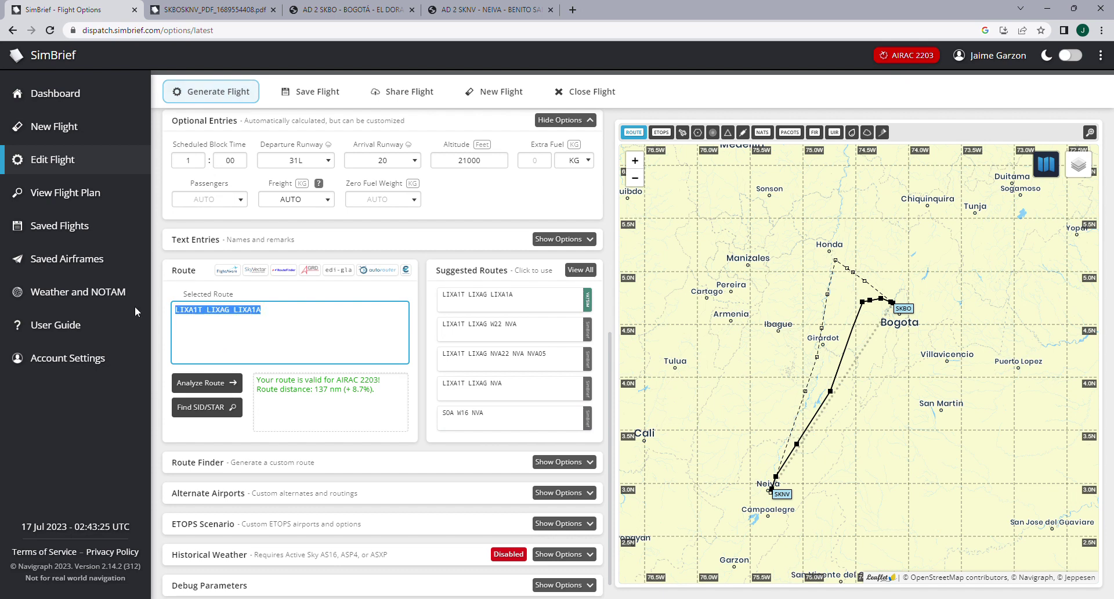
Generate the SKBO to SKNV flight plan, glance at the already open flight plan PDF and return to the new briefing
{"action": "scroll", "coordinate": [196, 218], "scroll_direction": "up", "scroll_amount": 7}
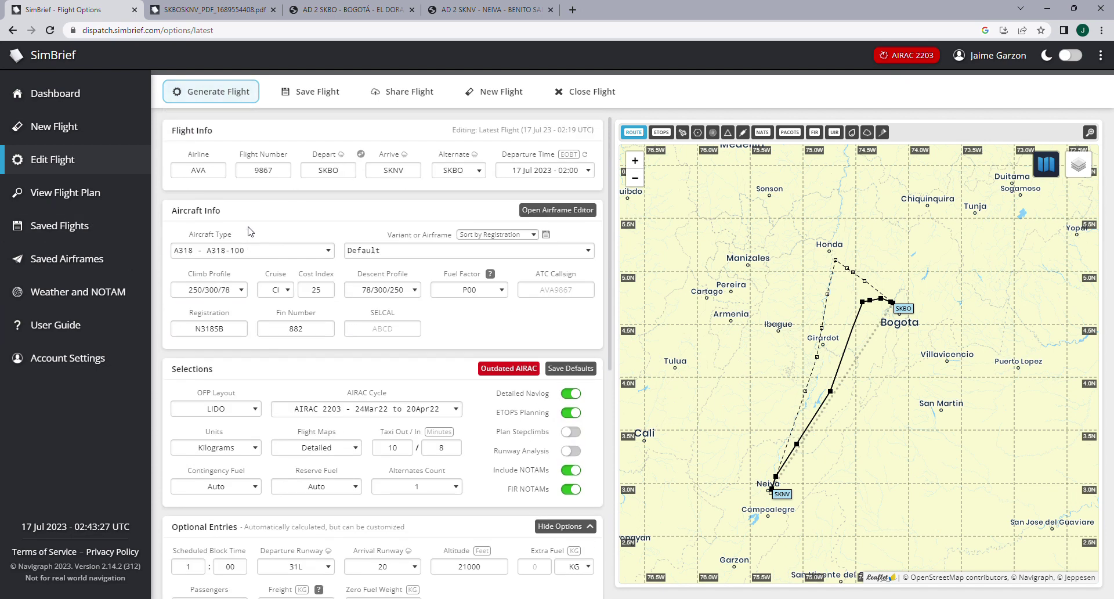
{"action": "left_click", "coordinate": [214, 94]}
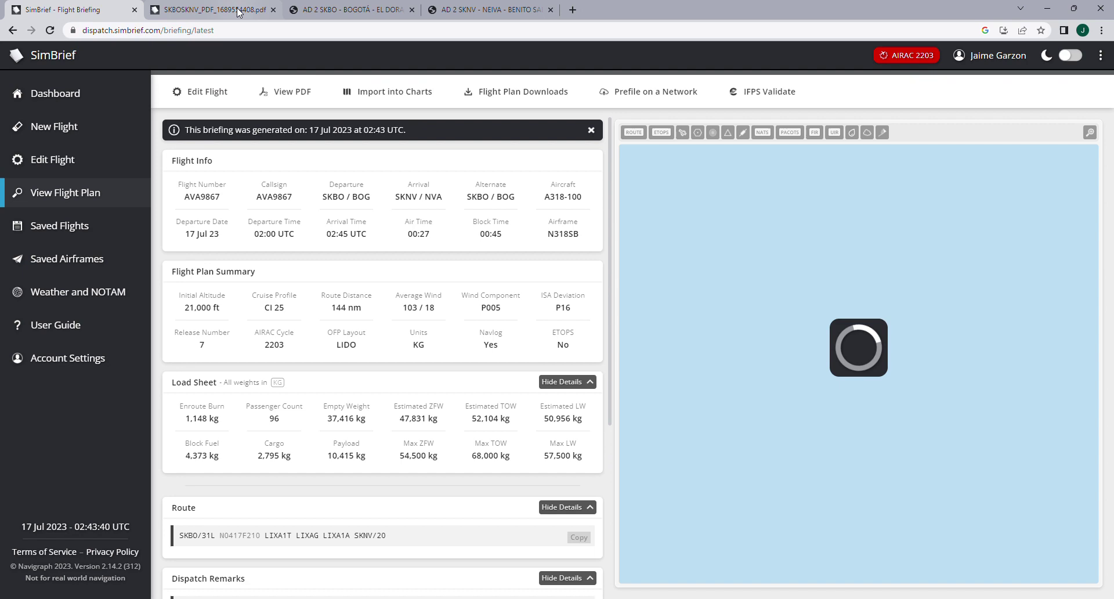
{"action": "left_click", "coordinate": [238, 12]}
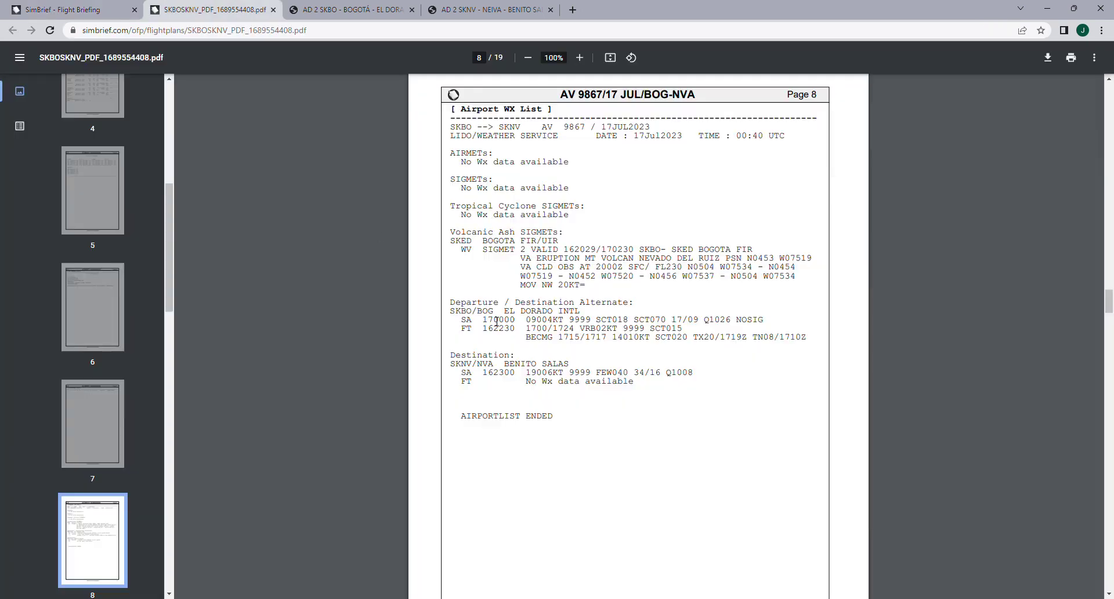
{"action": "left_click", "coordinate": [77, 10]}
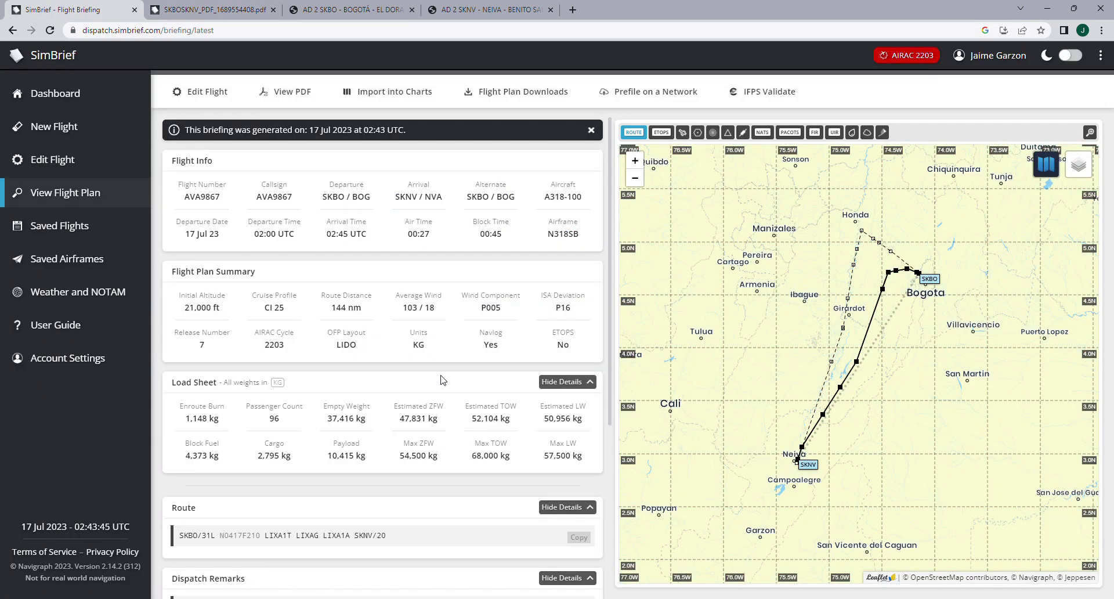
Examine the briefing's load sheet, including block fuel, payload, estimated takeoff and landing weights and enroute burn
{"action": "scroll", "coordinate": [238, 336], "scroll_direction": "down", "scroll_amount": 1}
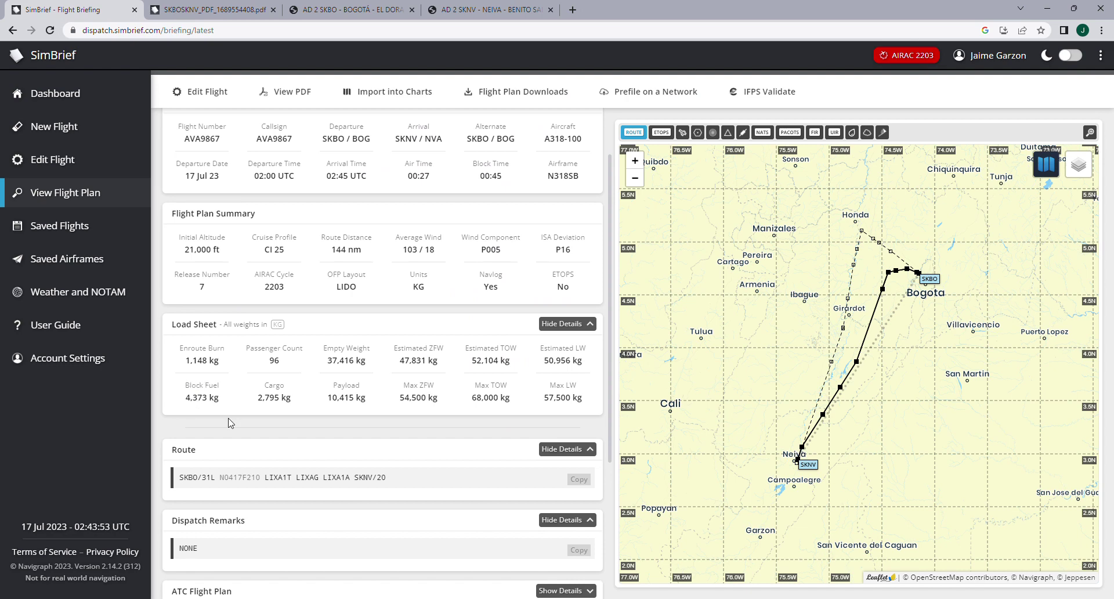
{"action": "mouse_move", "coordinate": [220, 387]}
{"action": "left_mouse_down"}
{"action": "mouse_move", "coordinate": [210, 387]}
{"action": "mouse_move", "coordinate": [224, 398]}
{"action": "left_mouse_up"}
{"action": "left_click", "coordinate": [221, 397]}
{"action": "left_click_drag", "start_coordinate": [327, 398], "coordinate": [368, 397]}
{"action": "left_click", "coordinate": [513, 360]}
{"action": "left_click_drag", "start_coordinate": [471, 362], "coordinate": [509, 362]}
{"action": "left_click_drag", "start_coordinate": [544, 362], "coordinate": [585, 360]}
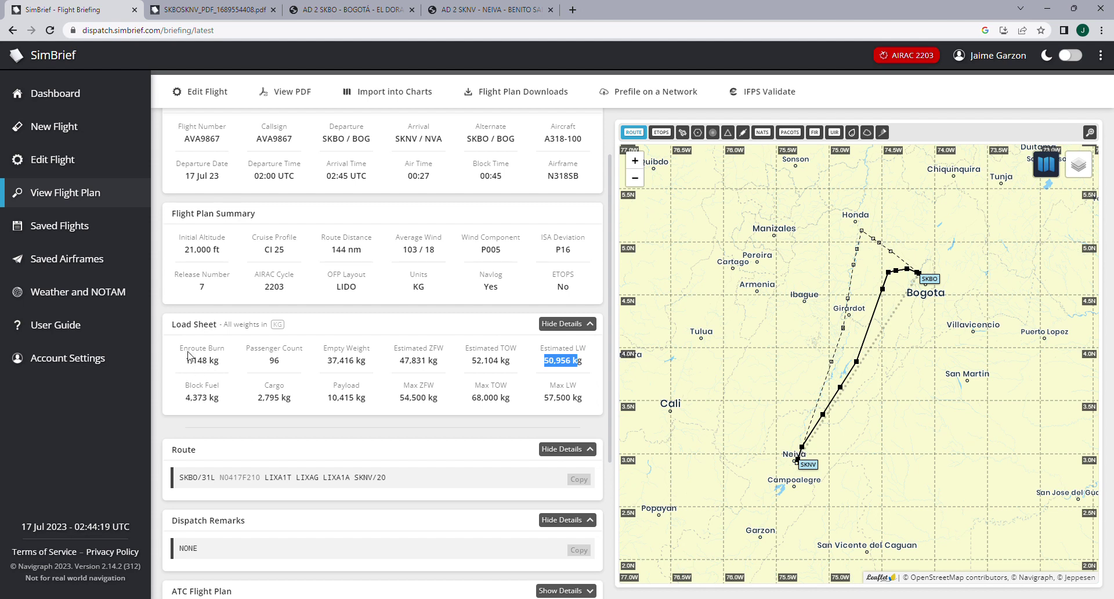
{"action": "left_click_drag", "start_coordinate": [185, 361], "coordinate": [219, 363]}
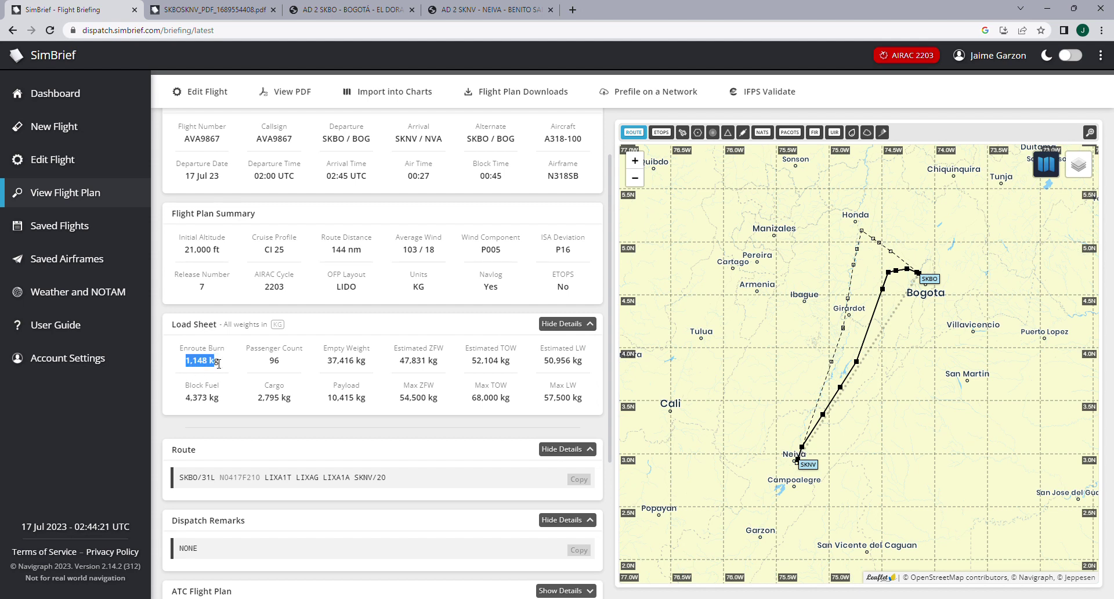
{"action": "scroll", "coordinate": [473, 415], "scroll_direction": "down", "scroll_amount": 1}
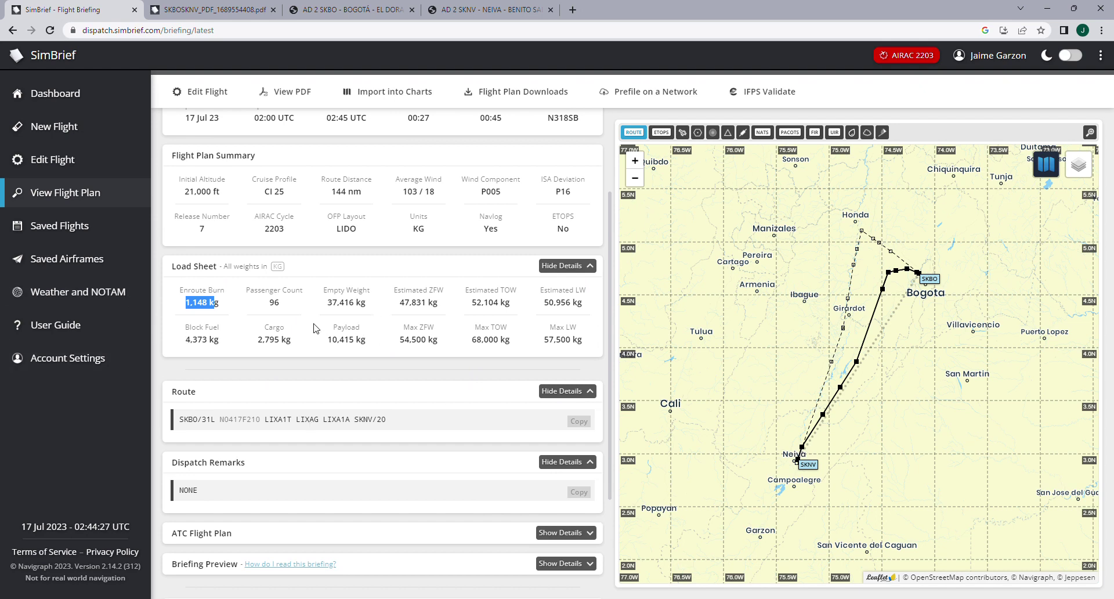
{"action": "scroll", "coordinate": [345, 337], "scroll_direction": "up", "scroll_amount": 1}
{"action": "scroll", "coordinate": [361, 379], "scroll_direction": "up", "scroll_amount": 1}
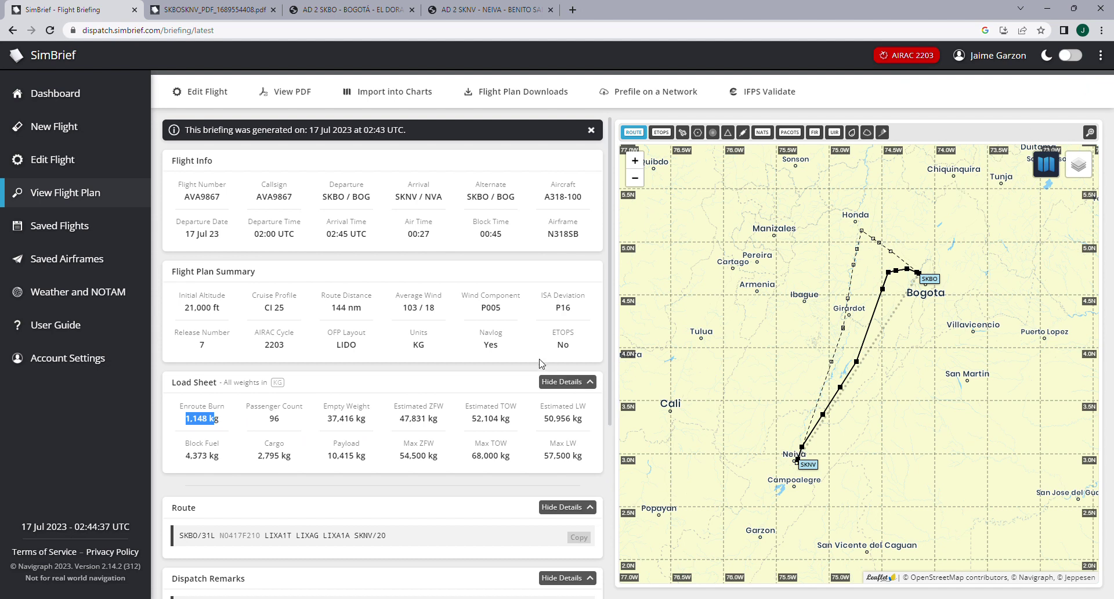
Skim the rest of the briefing and examine the RWY 32L/32R standard instrument departure chart in the SKBO Bogotá PDF
{"action": "scroll", "coordinate": [416, 277], "scroll_direction": "down", "scroll_amount": 4}
{"action": "scroll", "coordinate": [383, 272], "scroll_direction": "up", "scroll_amount": 4}
{"action": "scroll", "coordinate": [358, 271], "scroll_direction": "down", "scroll_amount": 1}
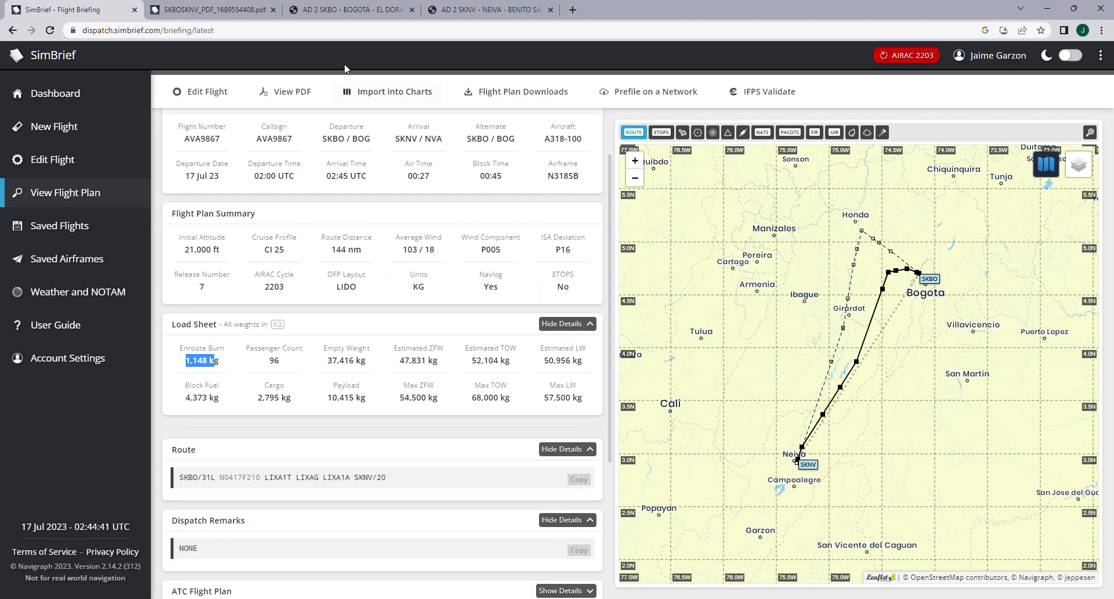
{"action": "left_click", "coordinate": [332, 10]}
{"action": "key", "text": "ctrl+Tab"}
{"action": "left_click", "coordinate": [332, 10]}
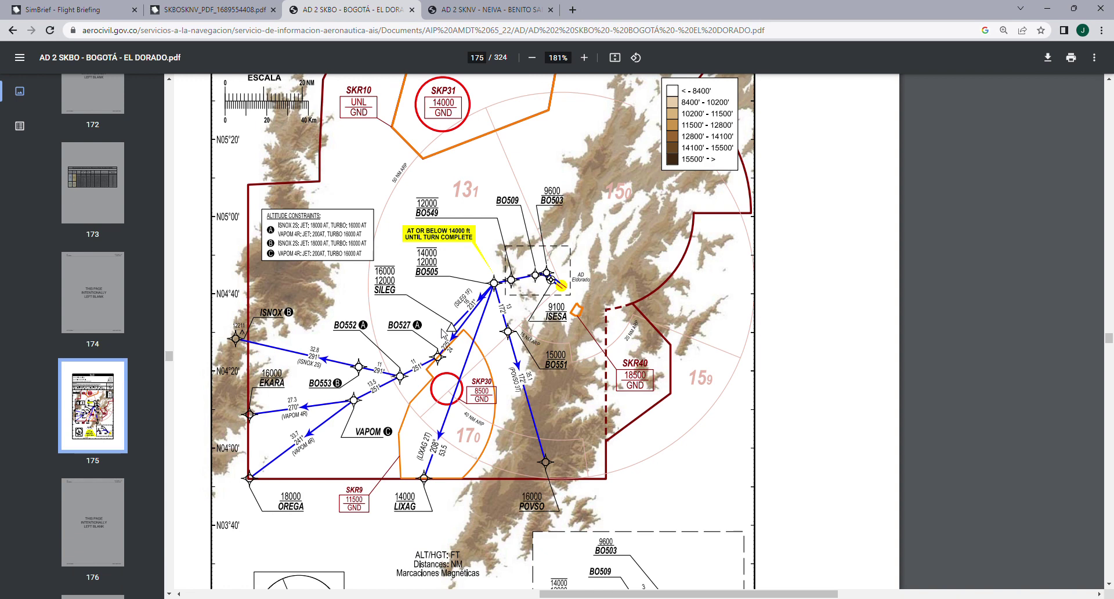
{"action": "scroll", "coordinate": [525, 403], "scroll_direction": "up", "scroll_amount": 1}
{"action": "scroll", "coordinate": [583, 346], "scroll_direction": "up", "scroll_amount": 1}
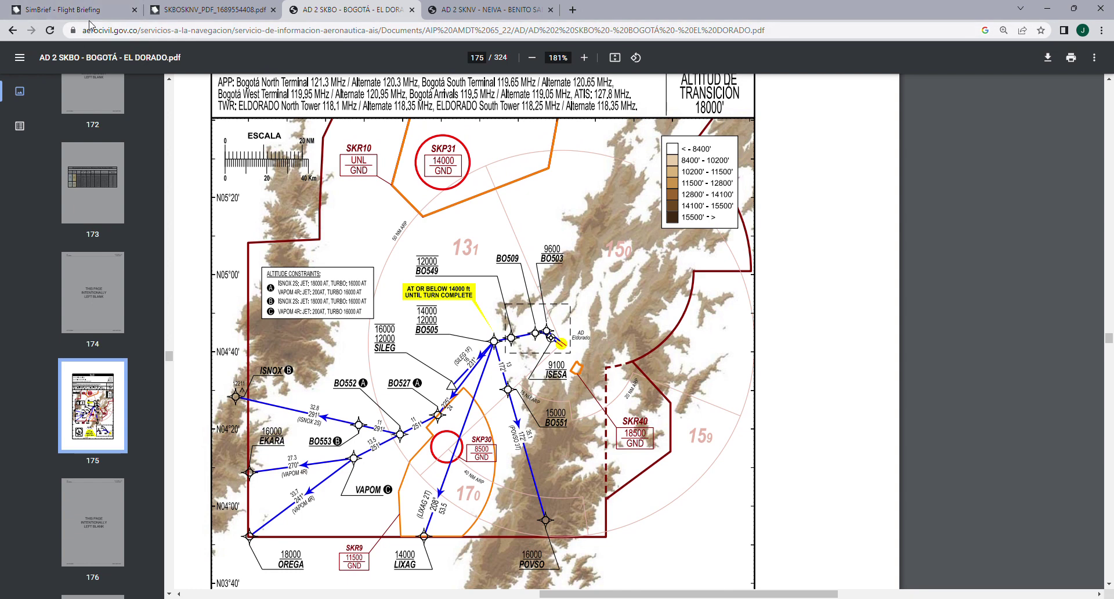
{"action": "scroll", "coordinate": [394, 274], "scroll_direction": "down", "scroll_amount": 1}
{"action": "scroll", "coordinate": [405, 281], "scroll_direction": "up", "scroll_amount": 2}
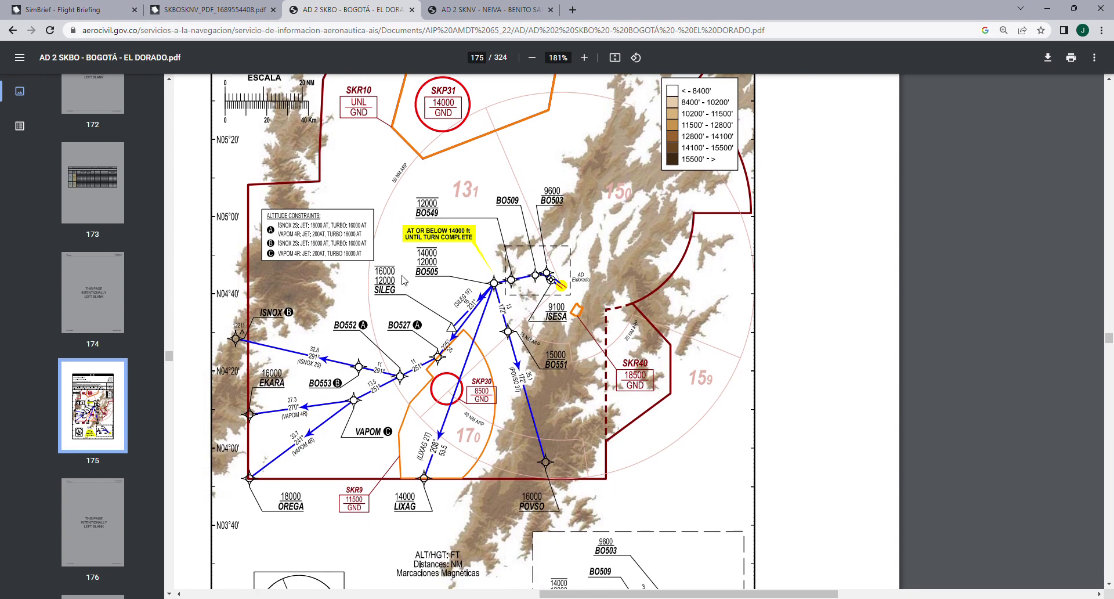
{"action": "scroll", "coordinate": [404, 281], "scroll_direction": "up", "scroll_amount": 1}
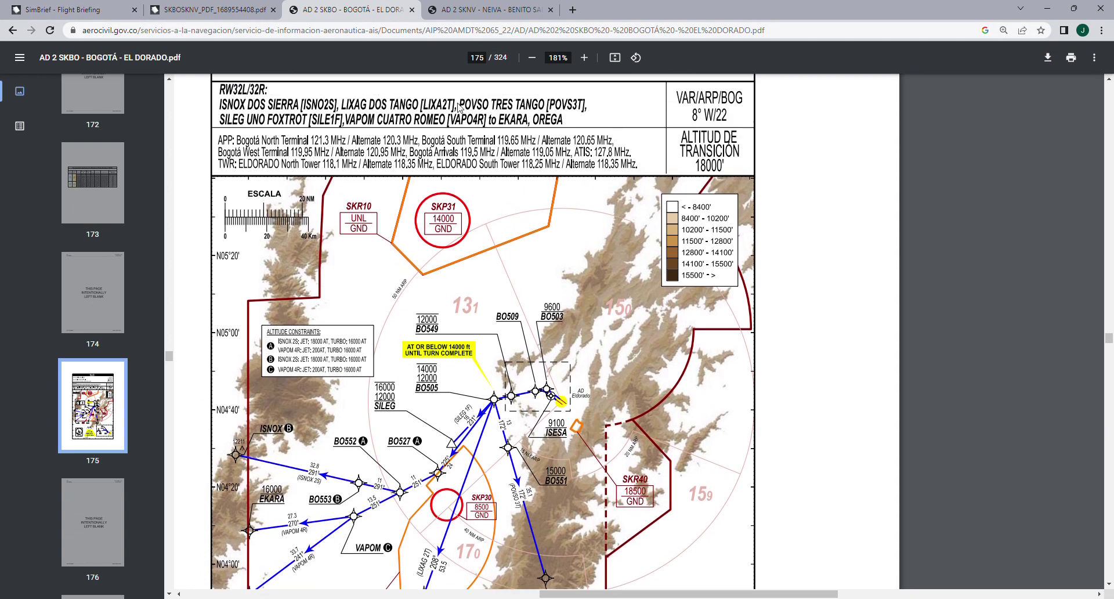
Return to the SimBrief briefing and highlight the departure procedure LIXA1T in the route to check it
{"action": "left_click", "coordinate": [212, 9]}
{"action": "left_click", "coordinate": [35, 9]}
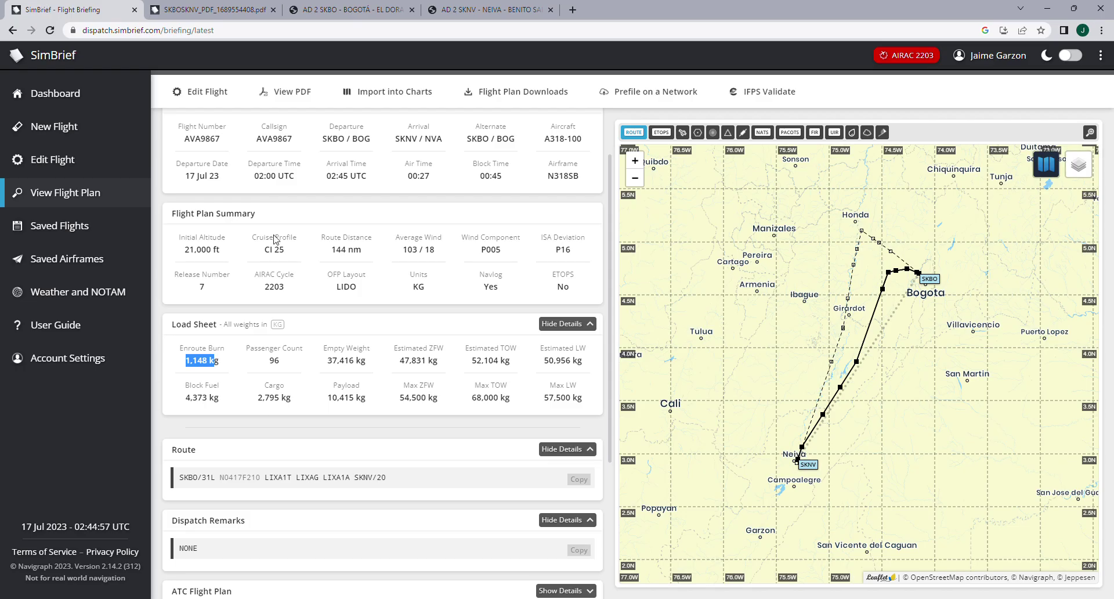
{"action": "scroll", "coordinate": [312, 402], "scroll_direction": "down", "scroll_amount": 1}
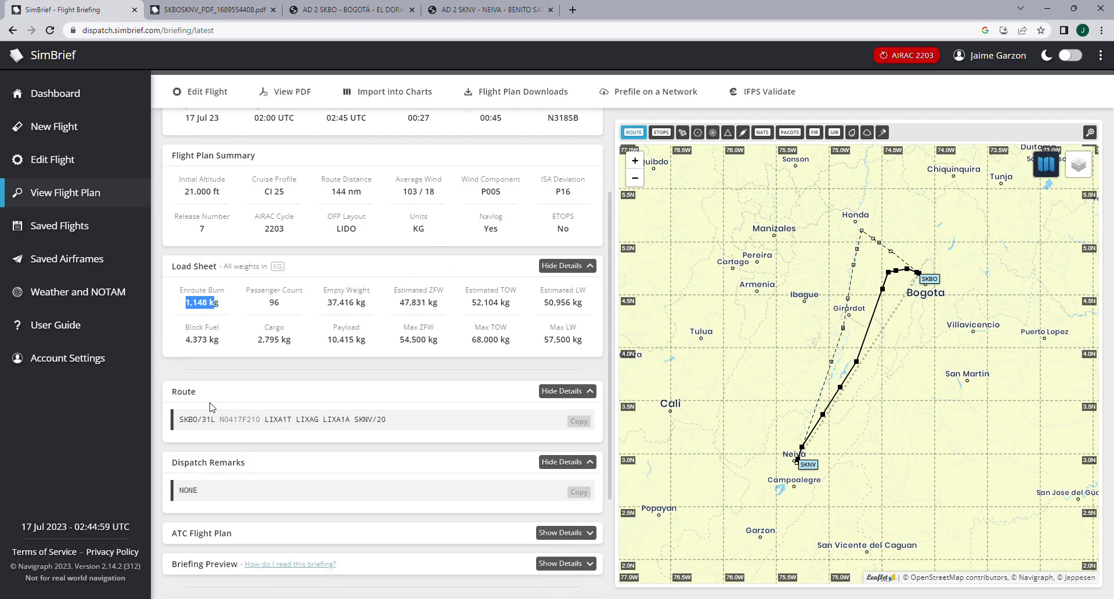
{"action": "left_click_drag", "start_coordinate": [270, 428], "coordinate": [286, 425]}
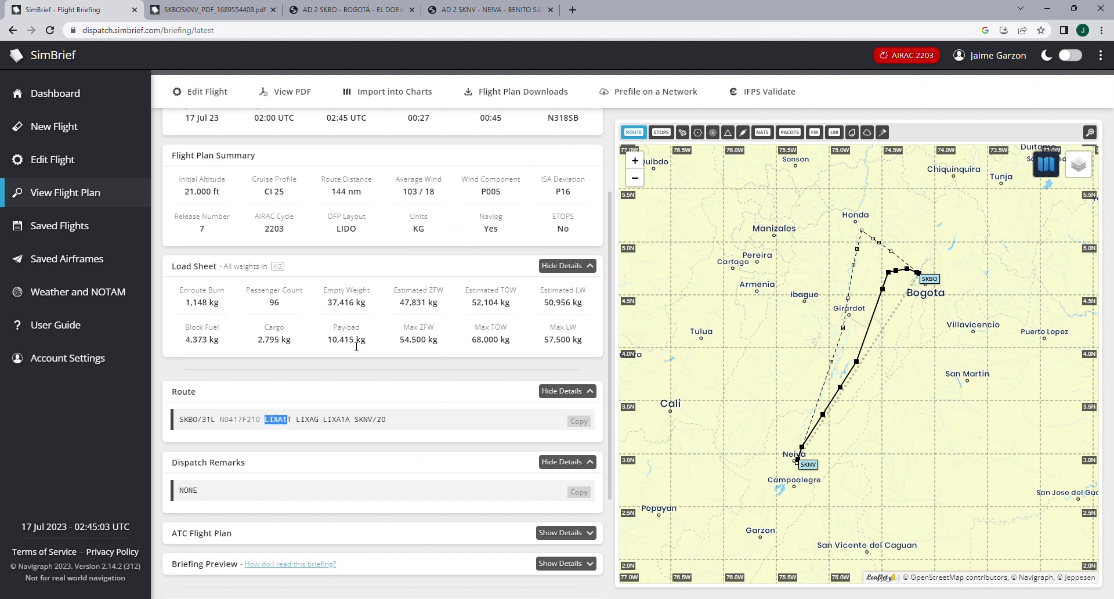
Examine the LIXA2T departure on the SKBO chart, from the procedure names in the header to its track towards LIXAG
{"action": "left_click", "coordinate": [306, 4]}
{"action": "scroll", "coordinate": [596, 293], "scroll_direction": "up", "scroll_amount": 2}
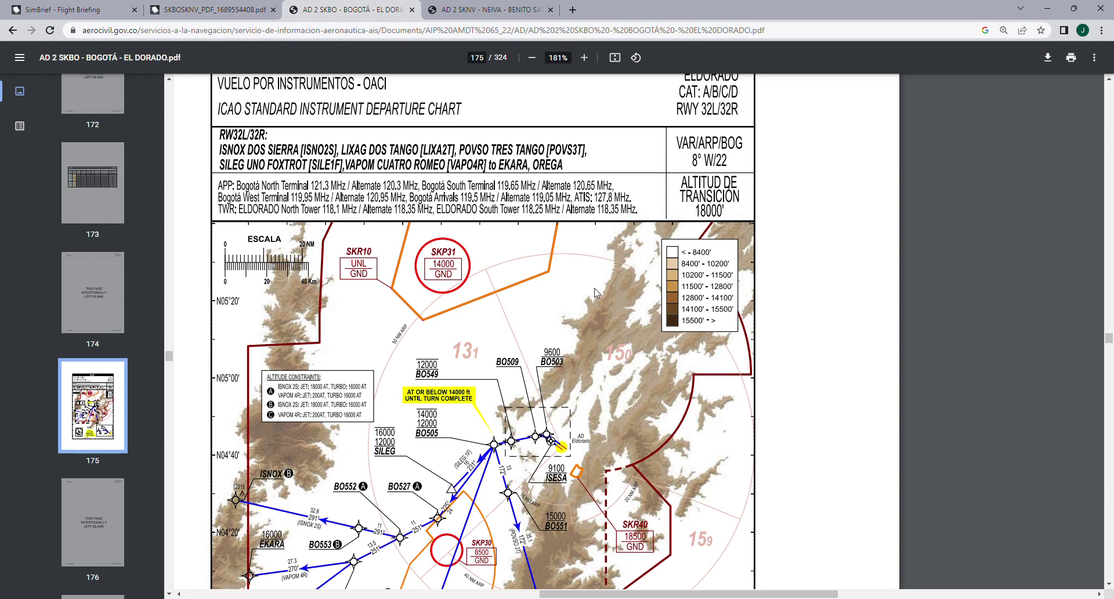
{"action": "scroll", "coordinate": [479, 319], "scroll_direction": "down", "scroll_amount": 2}
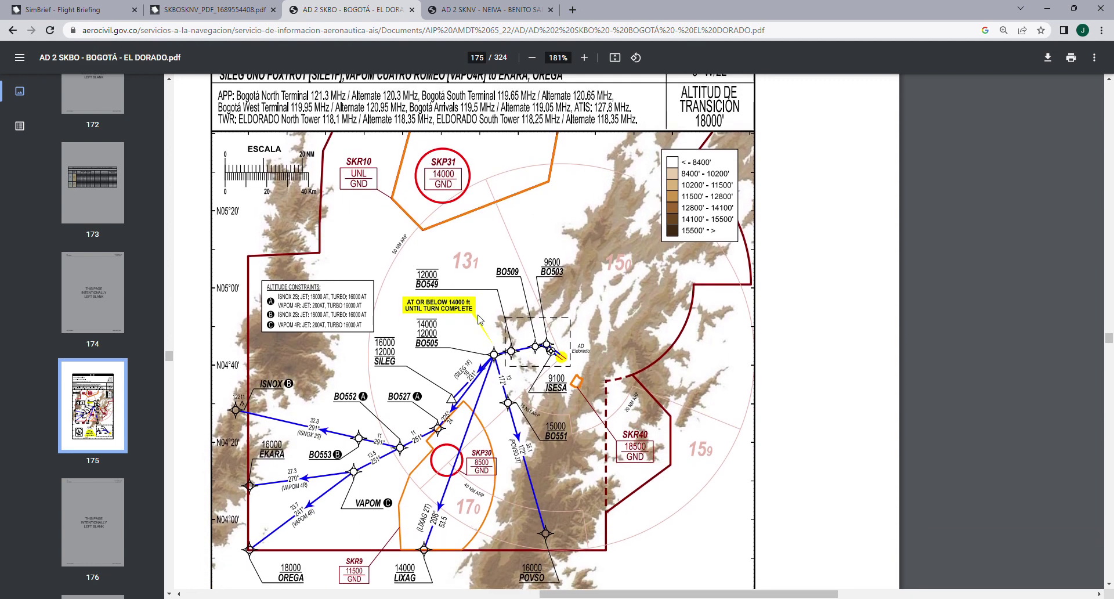
{"action": "scroll", "coordinate": [480, 319], "scroll_direction": "up", "scroll_amount": 2}
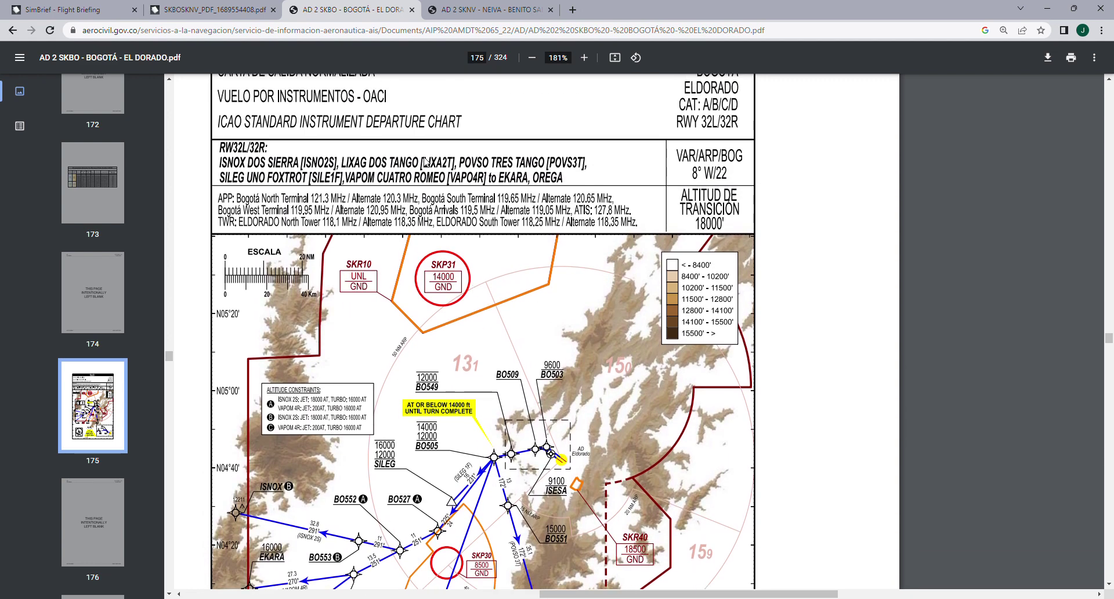
{"action": "scroll", "coordinate": [659, 346], "scroll_direction": "down", "scroll_amount": 4}
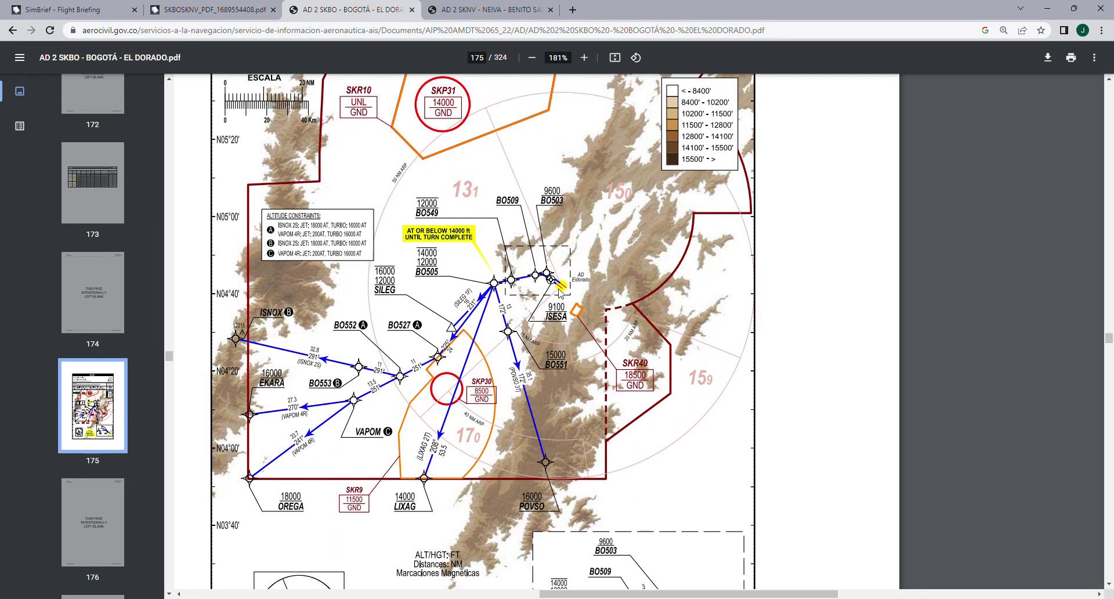
{"action": "scroll", "coordinate": [673, 373], "scroll_direction": "down", "scroll_amount": 2}
{"action": "scroll", "coordinate": [673, 373], "scroll_direction": "down", "scroll_amount": 3}
{"action": "scroll", "coordinate": [667, 352], "scroll_direction": "up", "scroll_amount": 7}
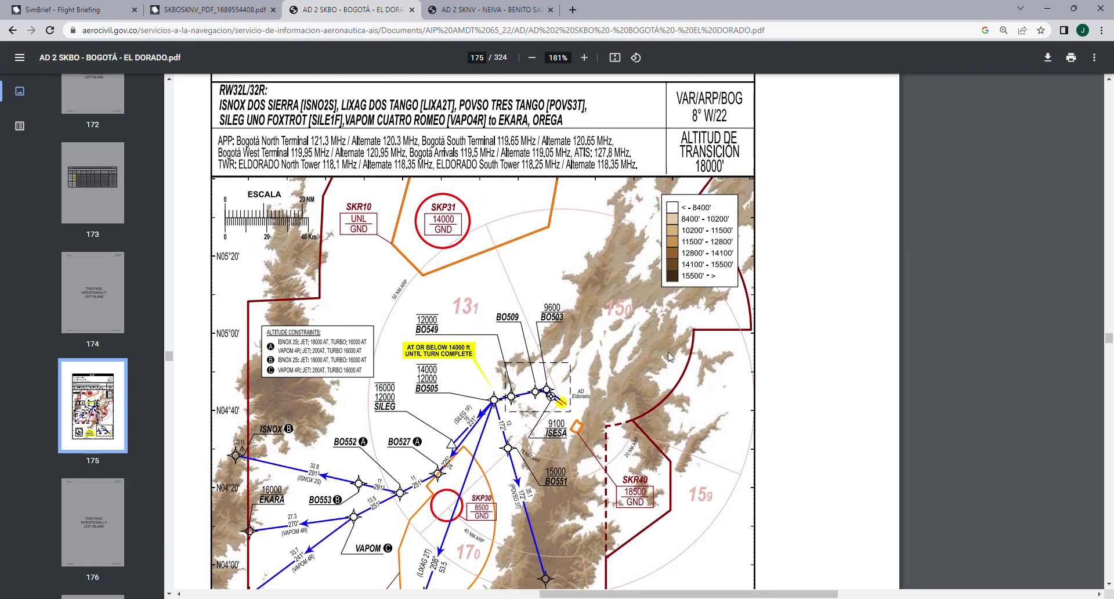
Examine the VOR RWY 20 instrument approach chart in the SKNV Neiva PDF, including its header, plan view, descent profile and minimums
{"action": "left_click", "coordinate": [458, 10]}
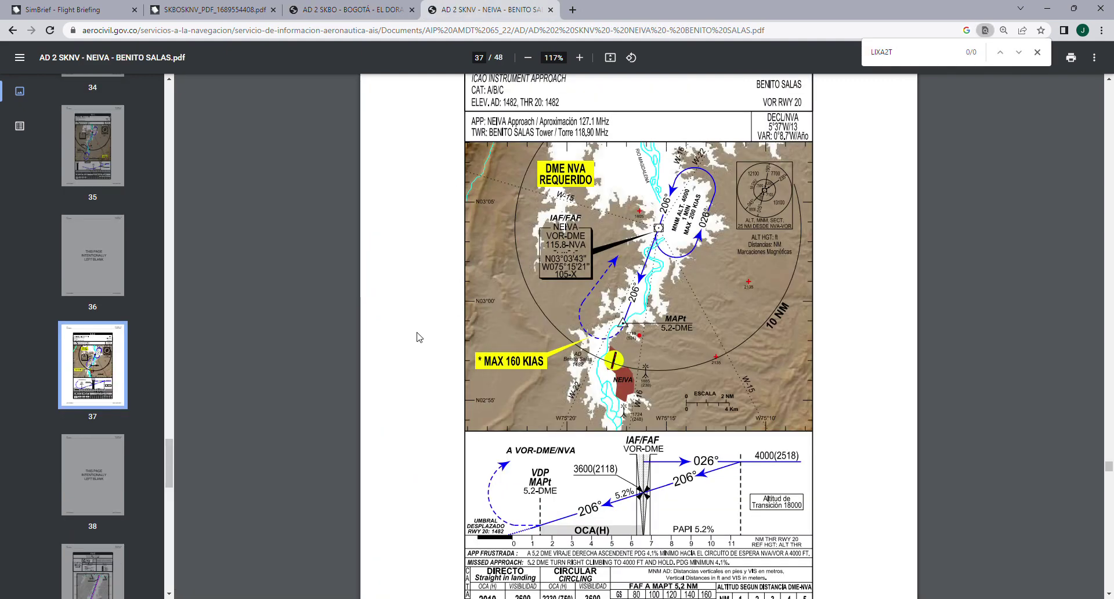
{"action": "scroll", "coordinate": [518, 320], "scroll_direction": "up", "scroll_amount": 1}
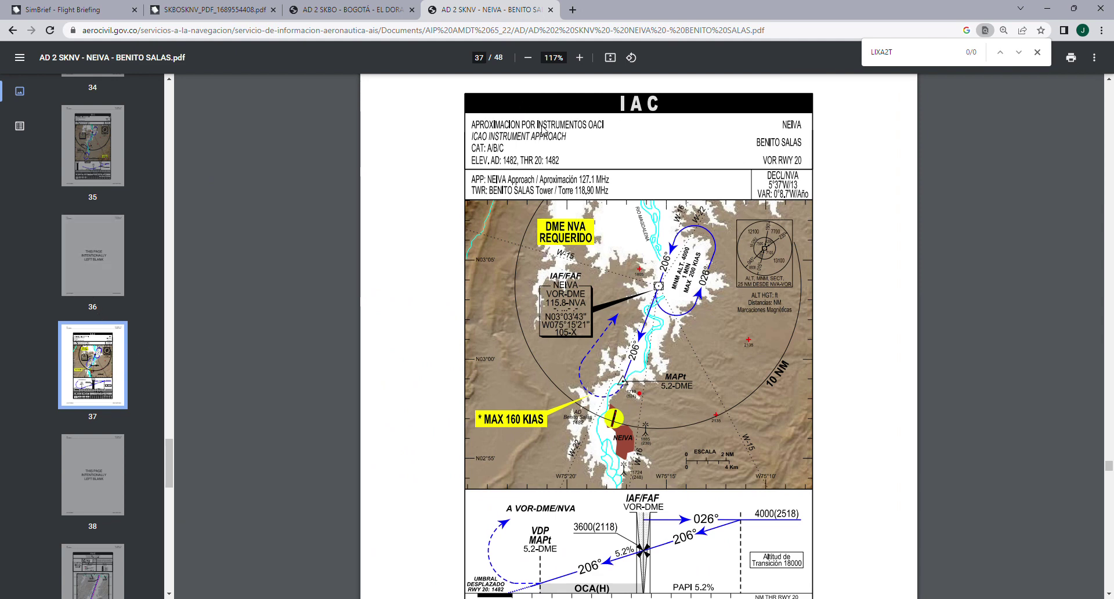
{"action": "scroll", "coordinate": [856, 177], "scroll_direction": "down", "scroll_amount": 1}
{"action": "scroll", "coordinate": [856, 176], "scroll_direction": "up", "scroll_amount": 1}
{"action": "scroll", "coordinate": [857, 264], "scroll_direction": "down", "scroll_amount": 1}
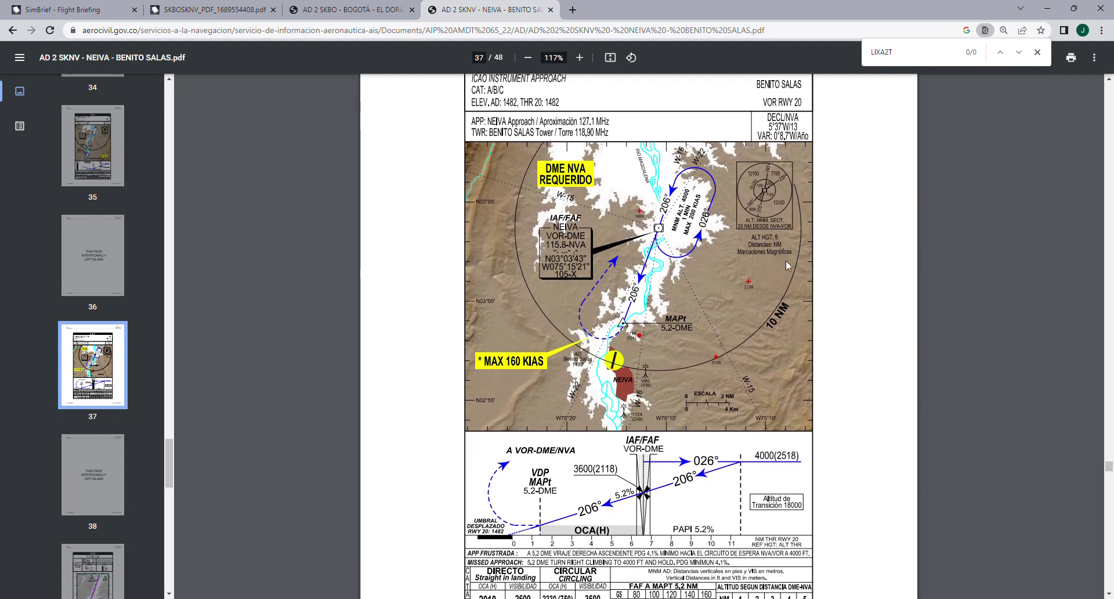
{"action": "scroll", "coordinate": [612, 413], "scroll_direction": "down", "scroll_amount": 2}
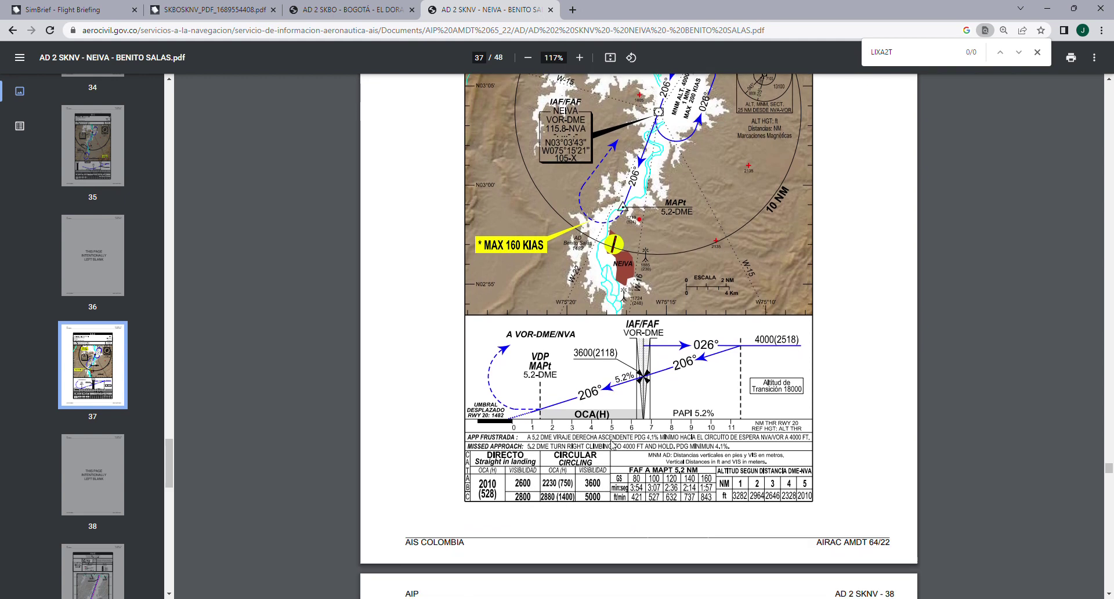
{"action": "scroll", "coordinate": [762, 177], "scroll_direction": "up", "scroll_amount": 1}
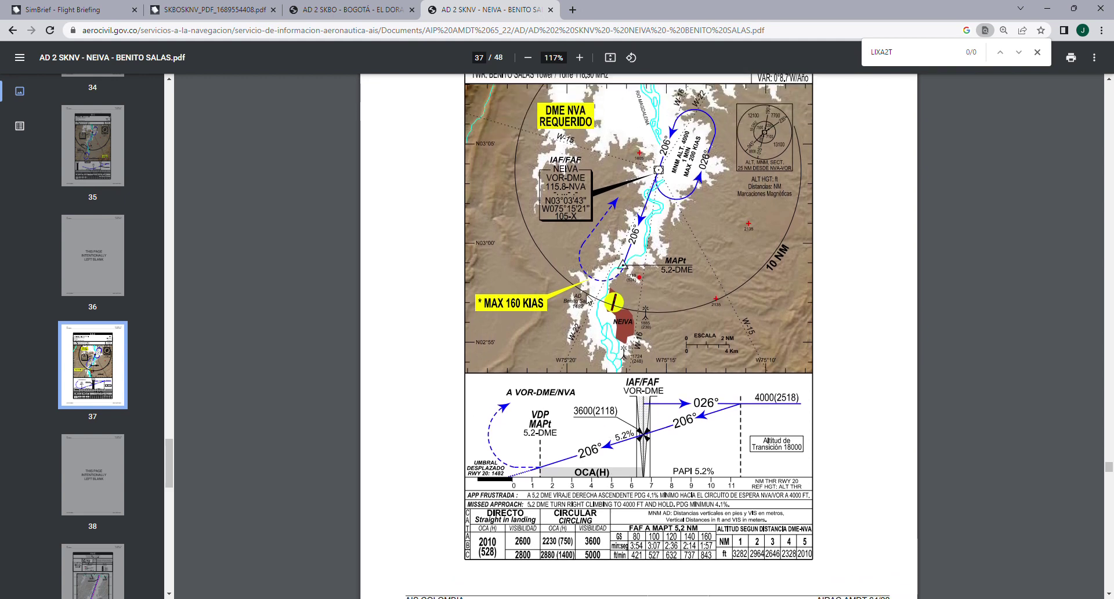